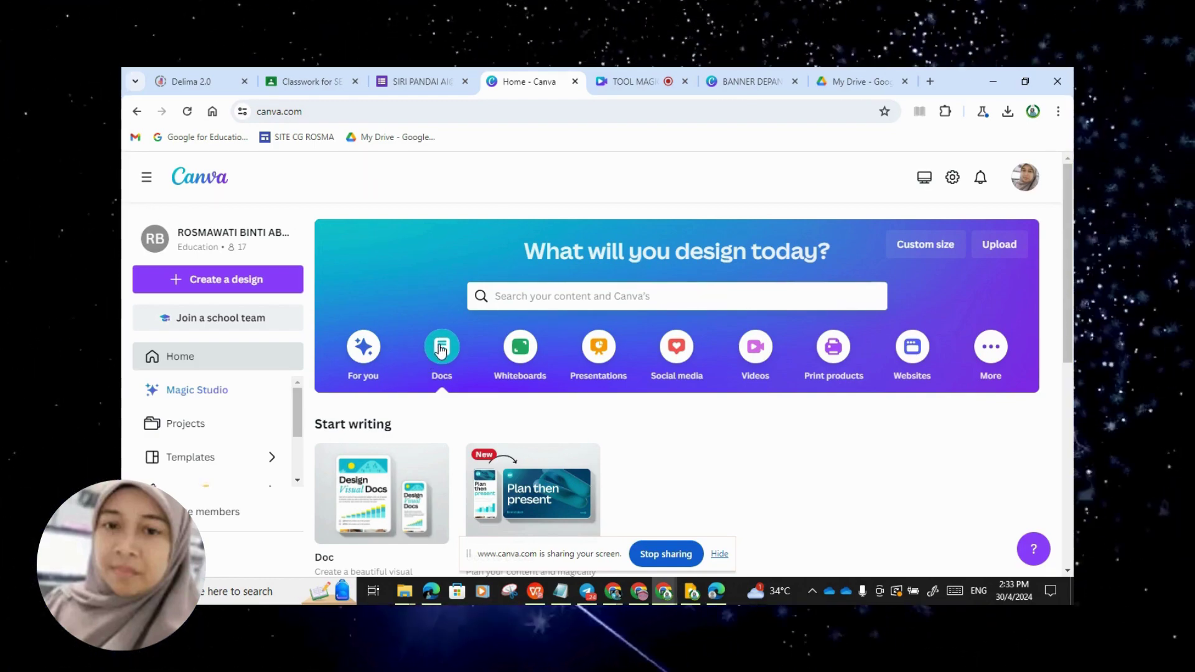
- Create a blank Doc from the Docs category and open the insert menu on its first line
scroll(444, 361, "down", 7)
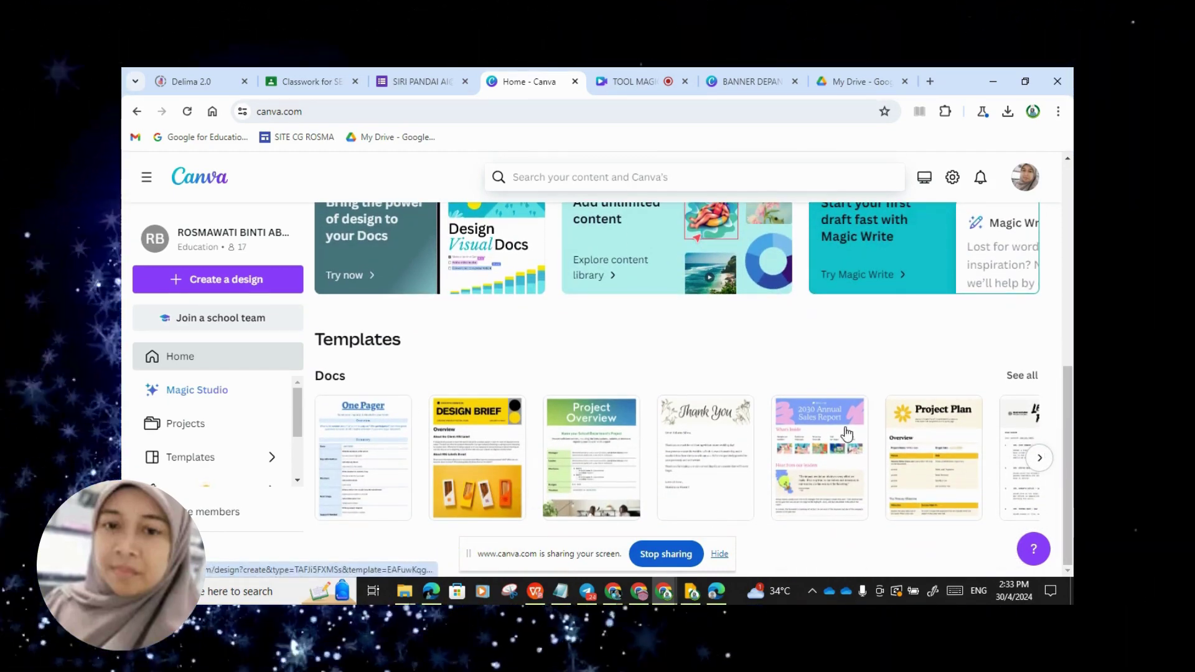
scroll(847, 431, "up", 1)
scroll(848, 436, "down", 1)
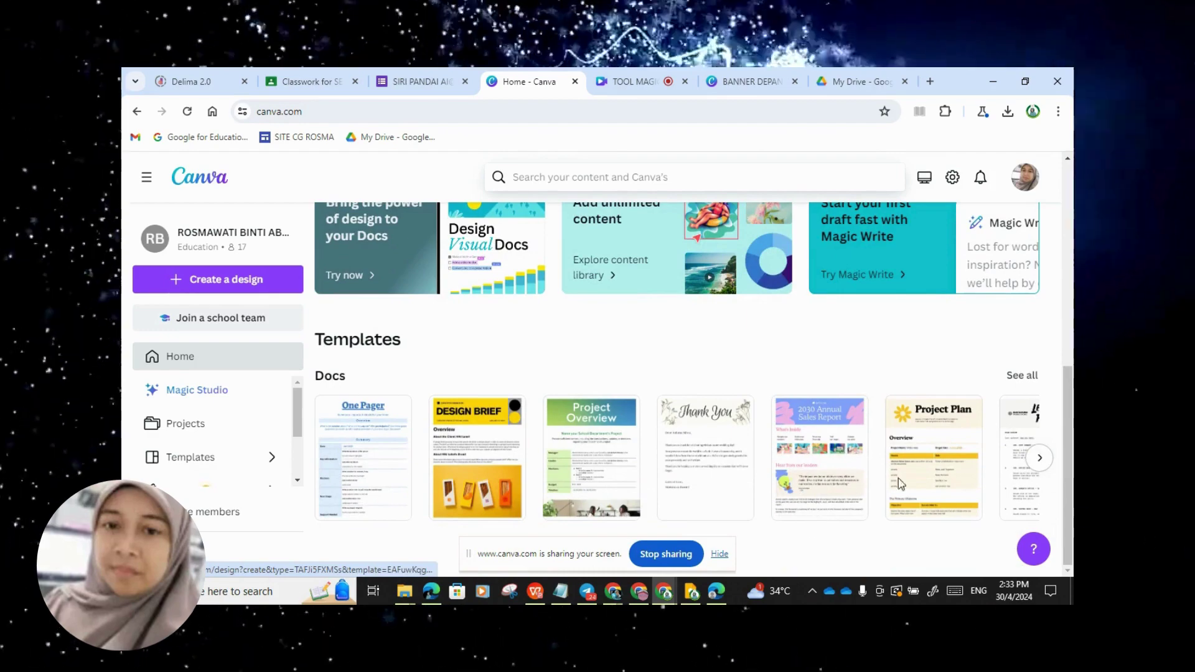
scroll(901, 483, "up", 3)
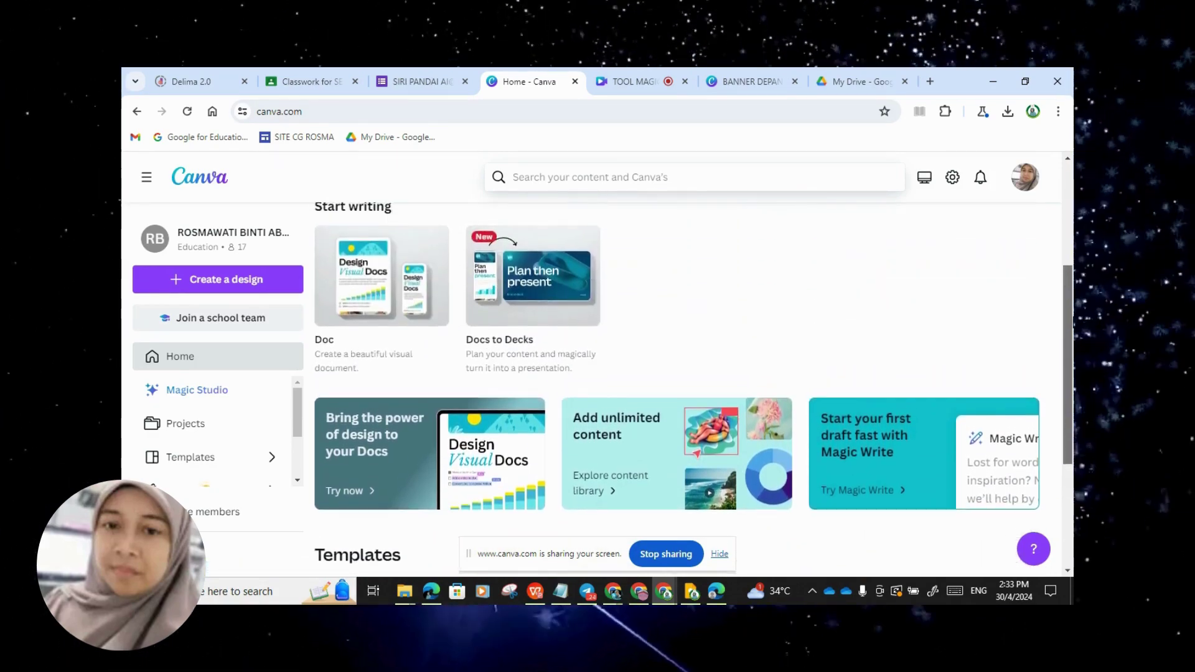
scroll(723, 378, "up", 2)
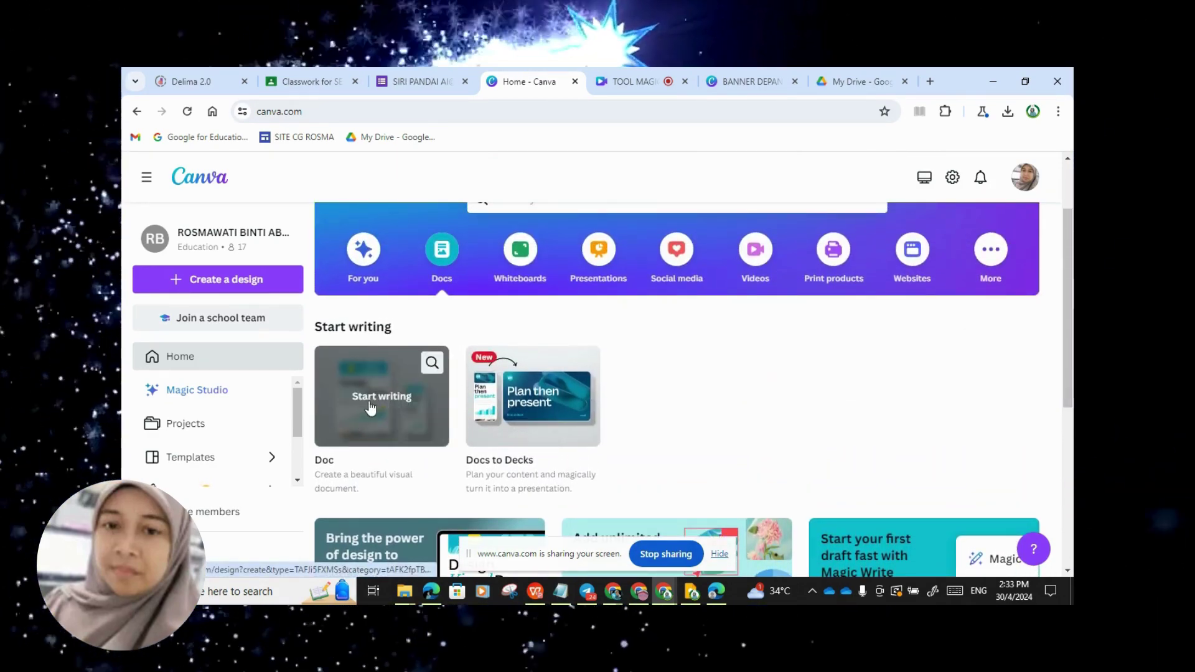
left_click(371, 407)
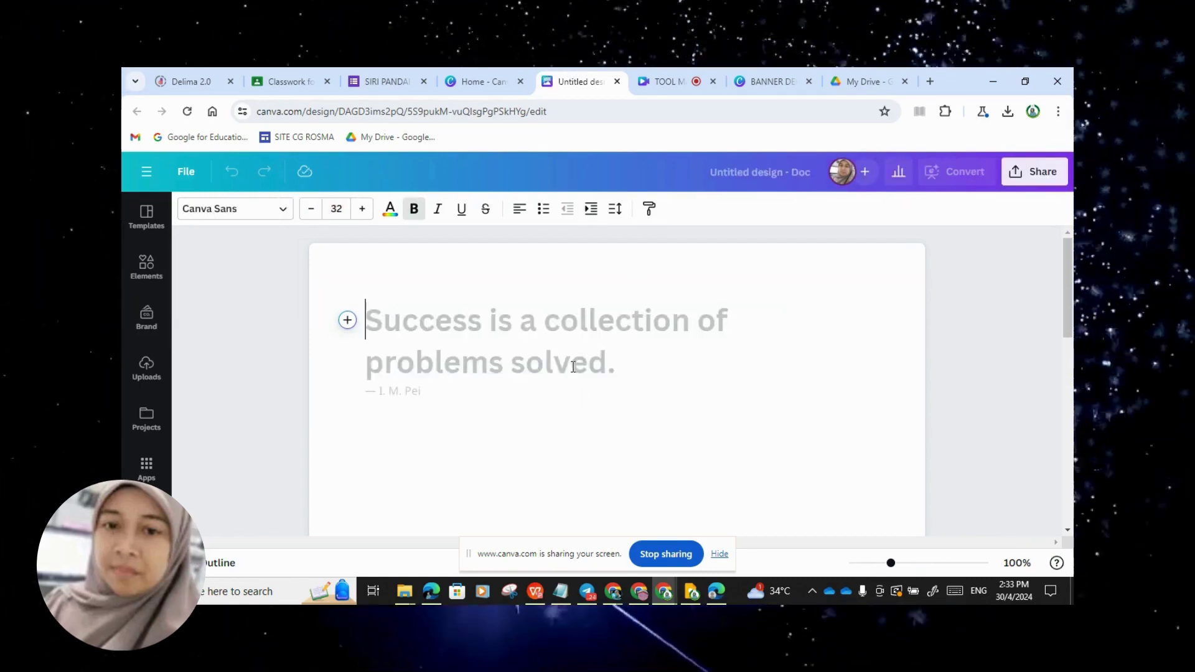
left_click(473, 353)
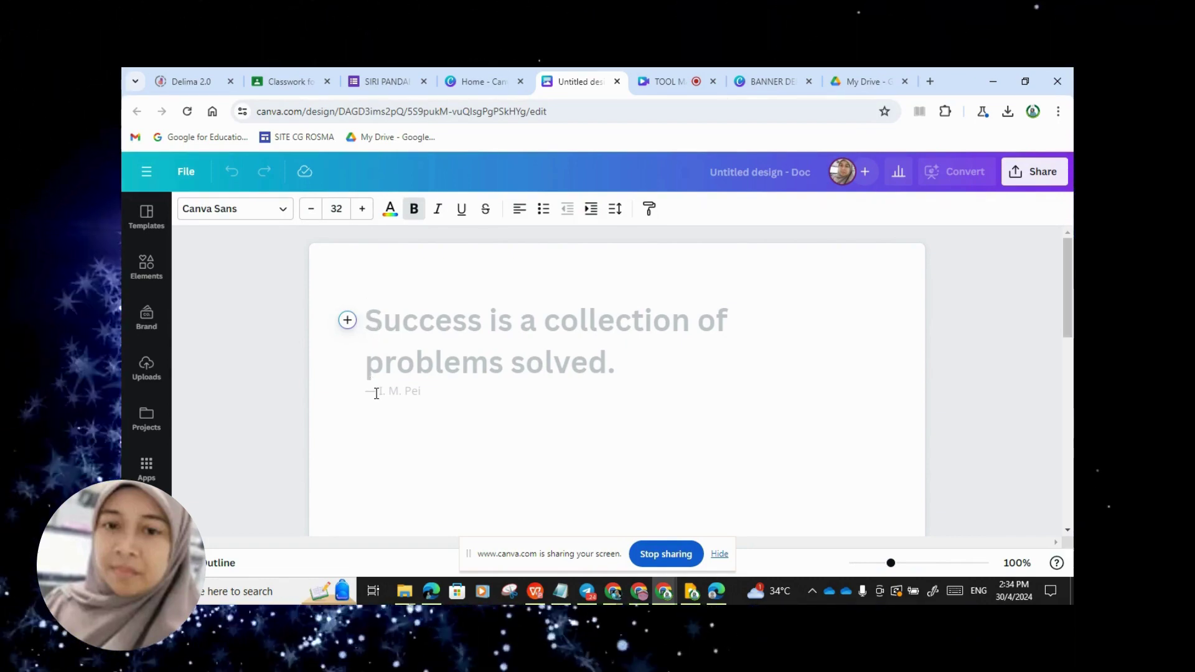
left_click(348, 320)
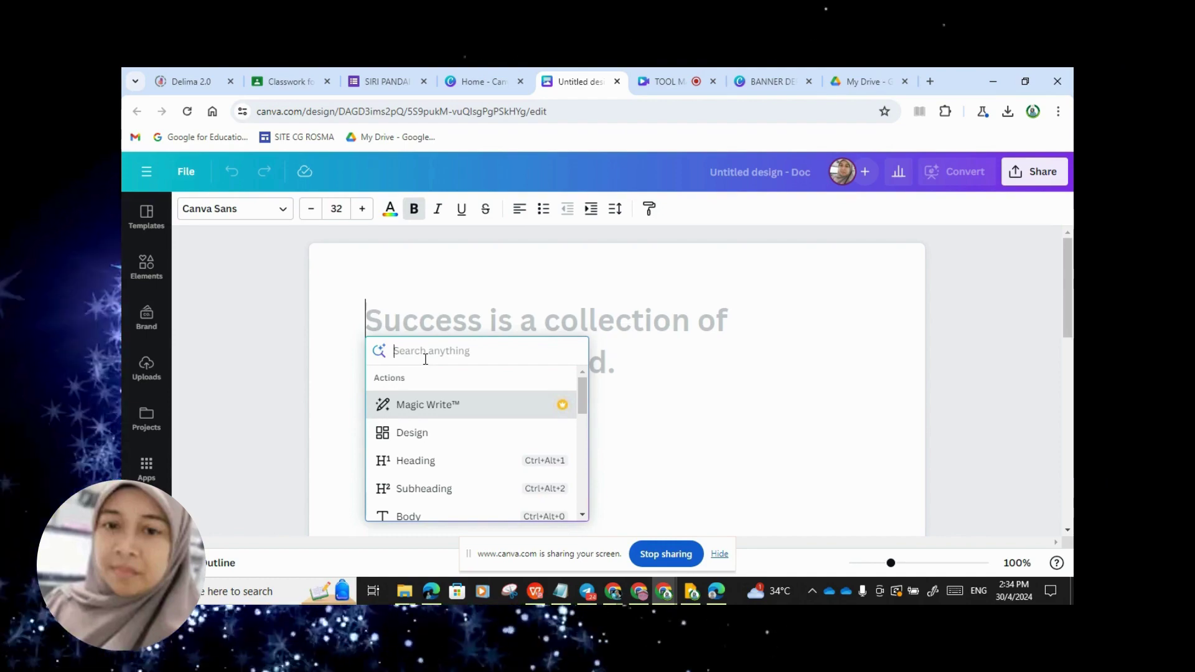
type("TEKS ")
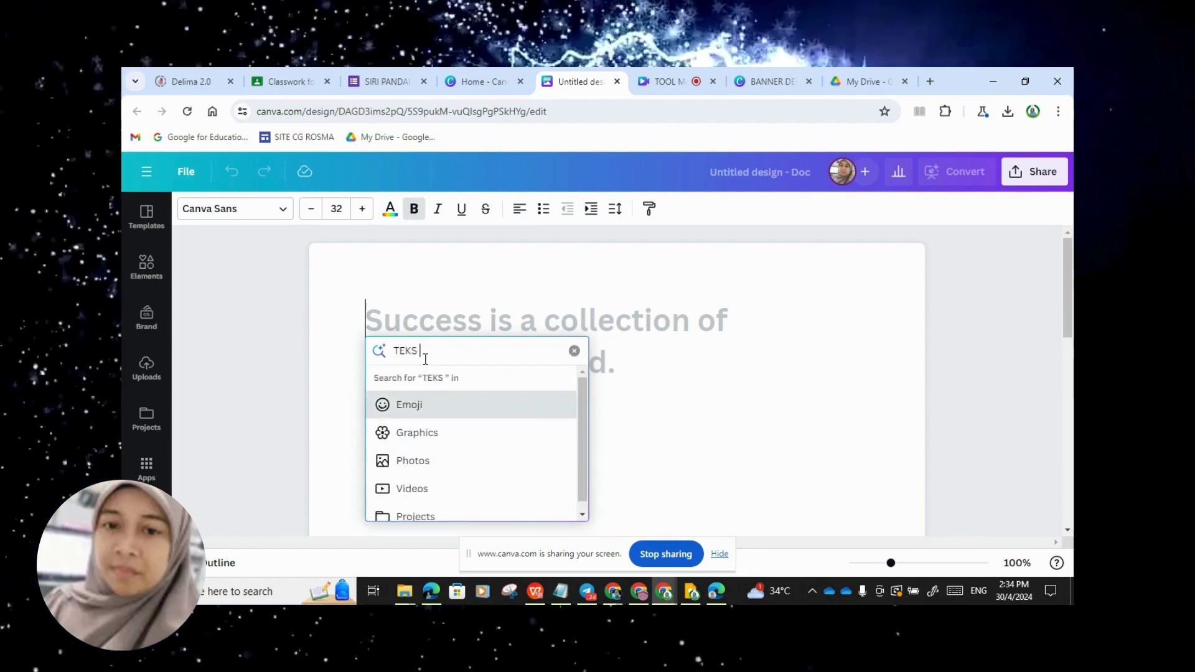
type("UCAPAN PERASMIAN")
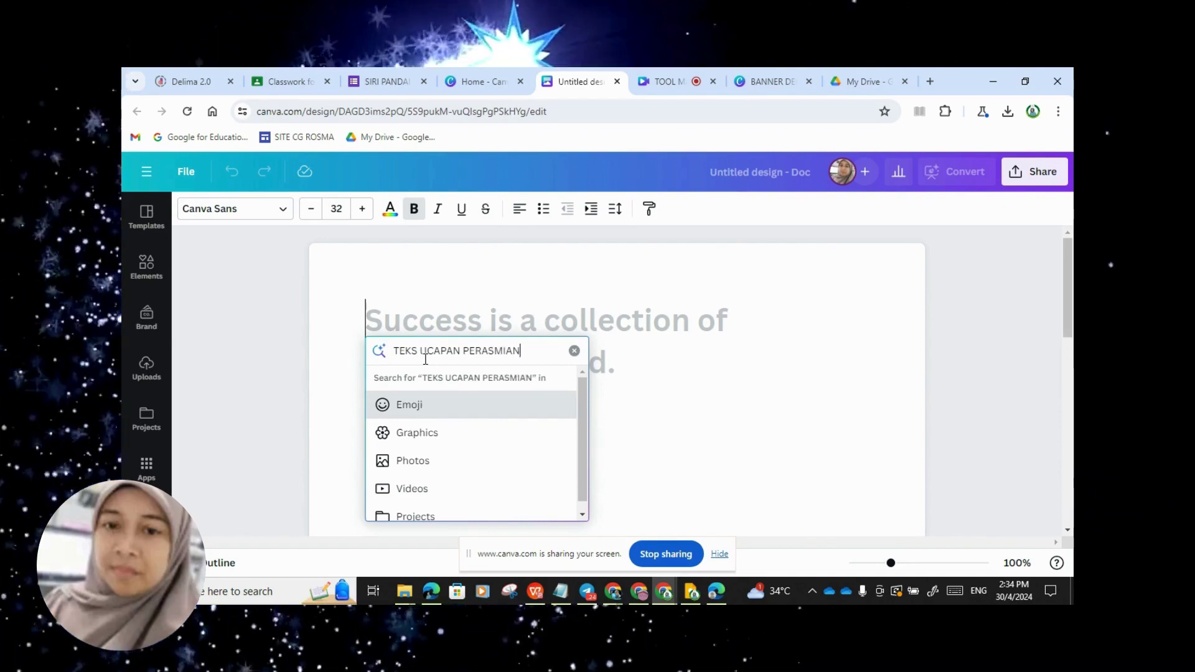
type(" BULAN ")
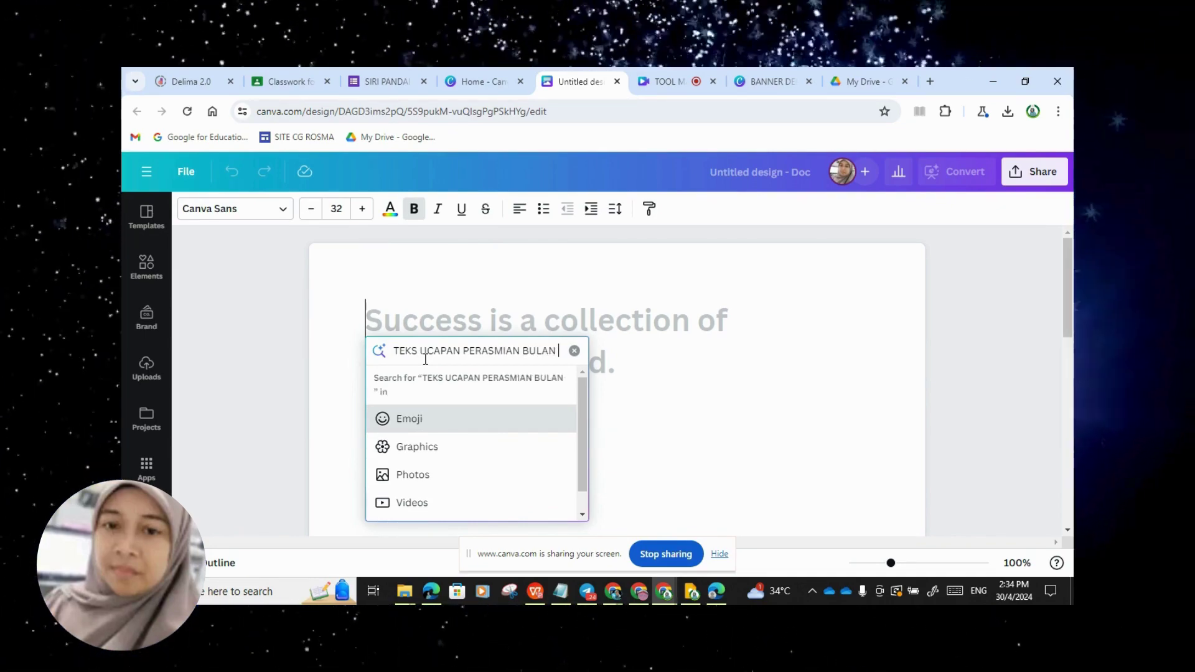
type("BAHASA")
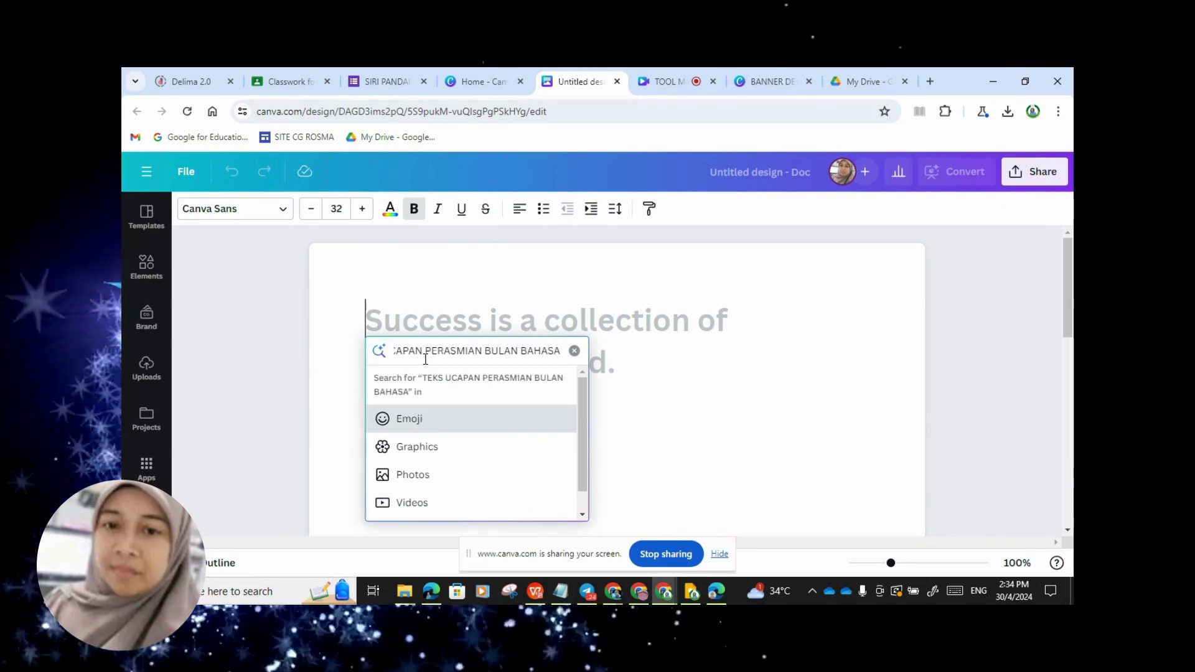
scroll(461, 451, "down", 1)
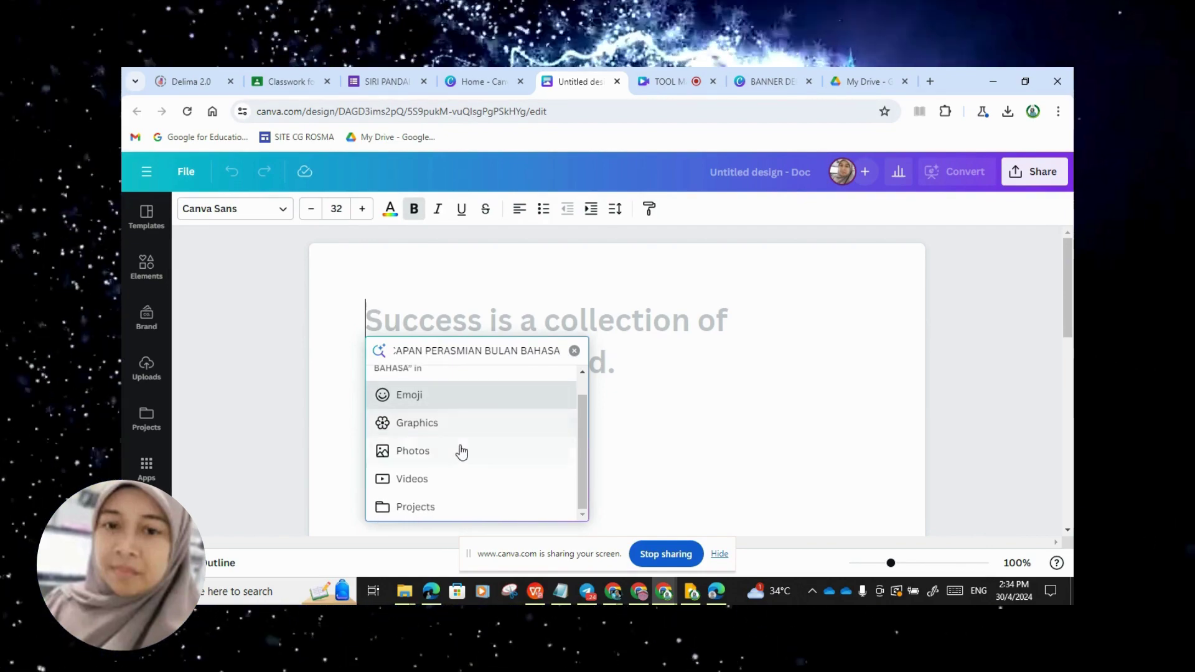
key("Return")
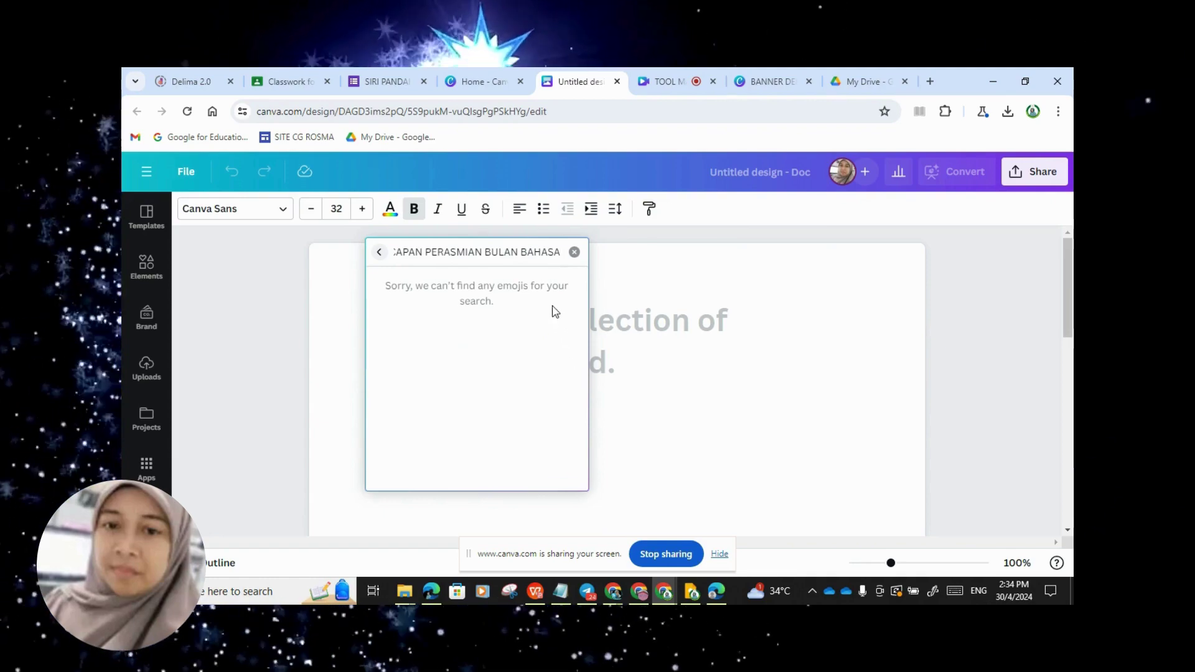
left_click(575, 255)
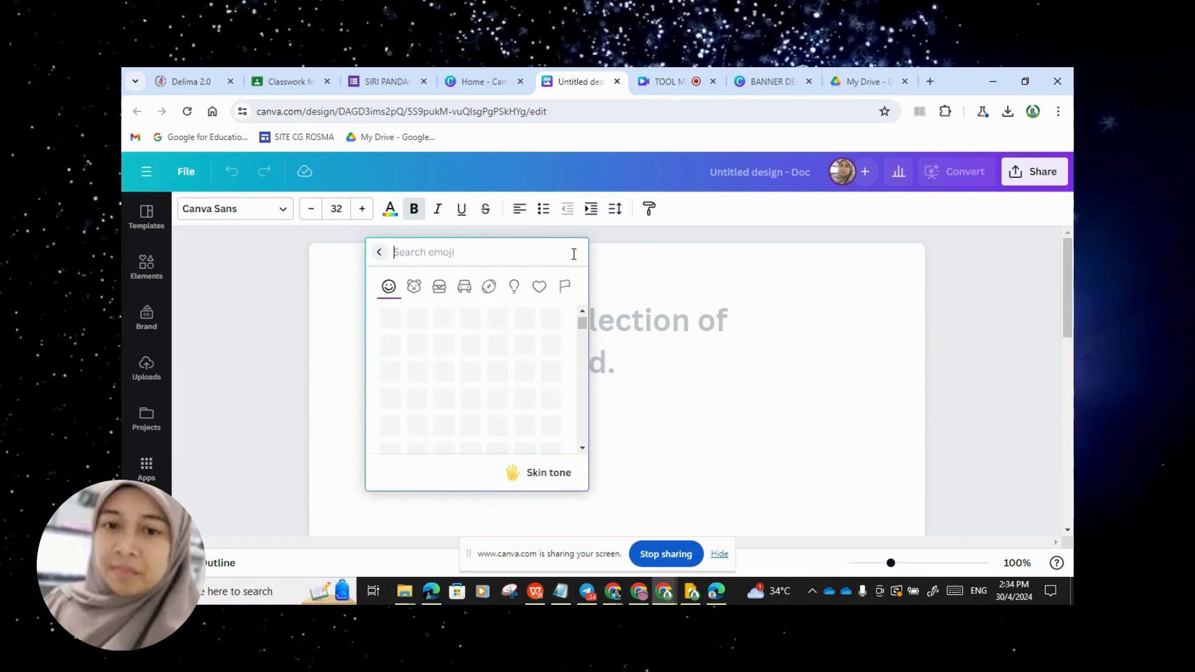
left_click(382, 252)
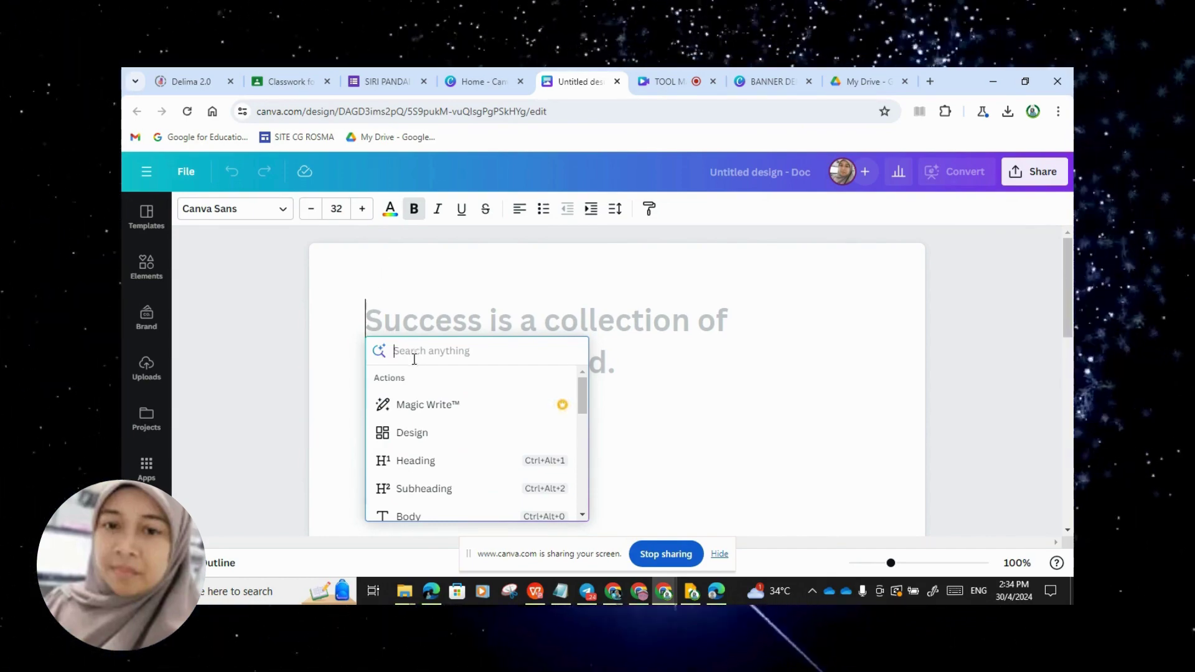
- Generate a speech with Magic Write from the prompt "TEKS UCAPAN PERASMIAN BULAN BAHASA" and insert it into the document
left_click(441, 413)
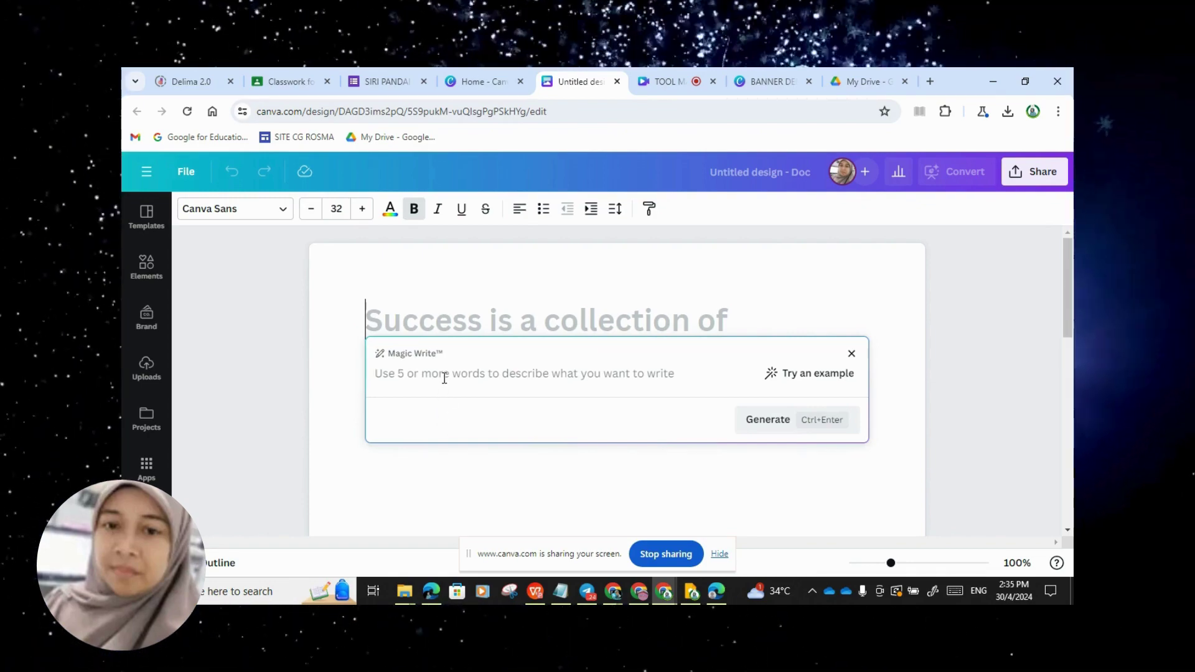
type("TEKS")
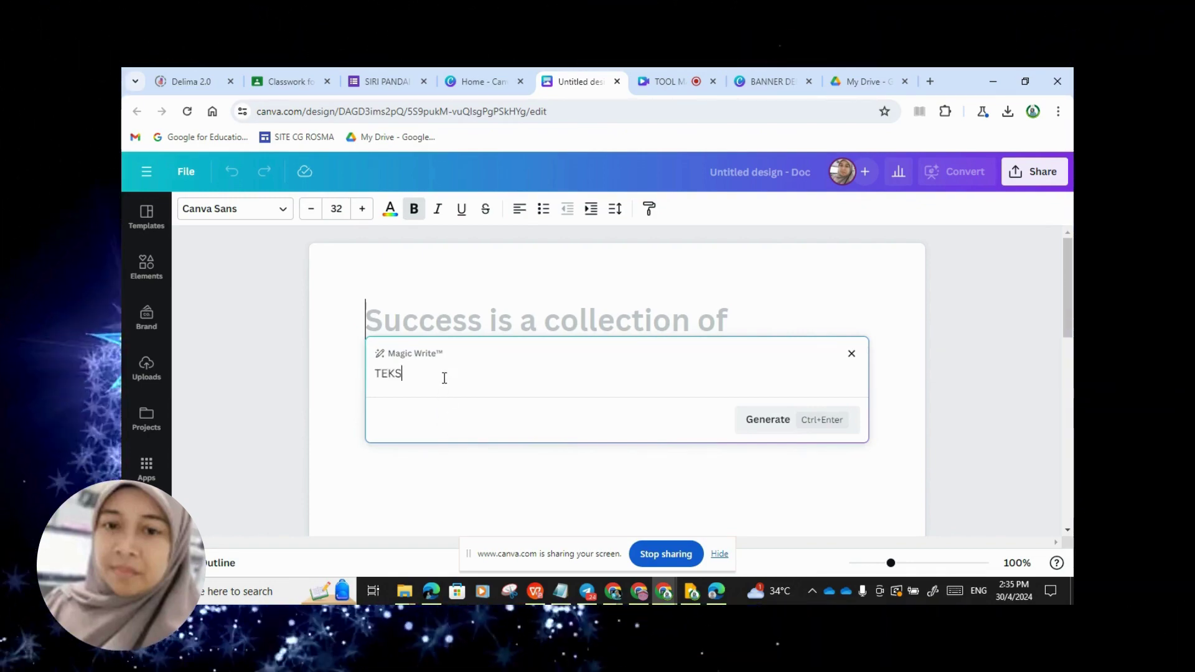
type(" UCAPAN ")
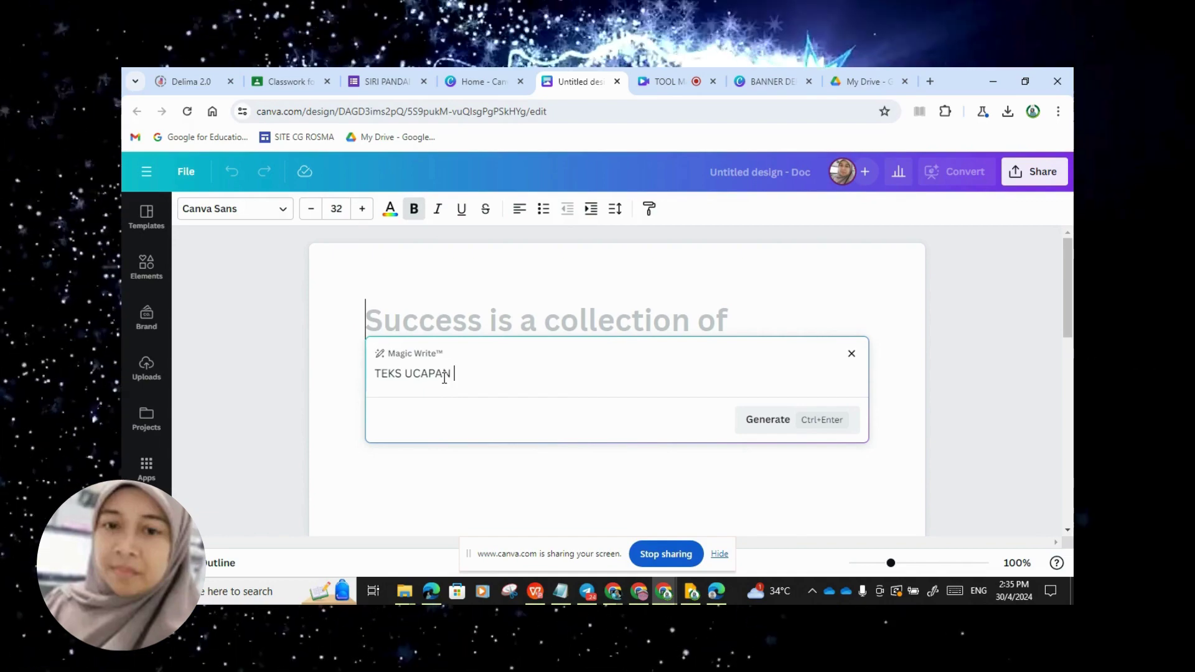
type("PER")
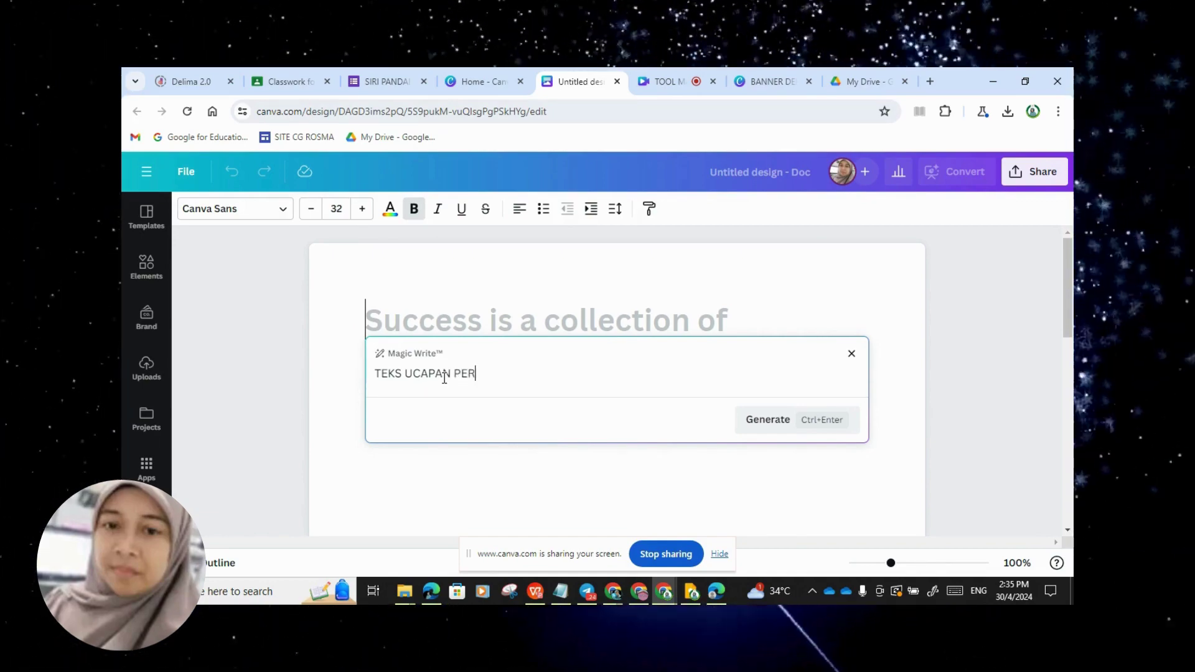
type("ASMIAN BU")
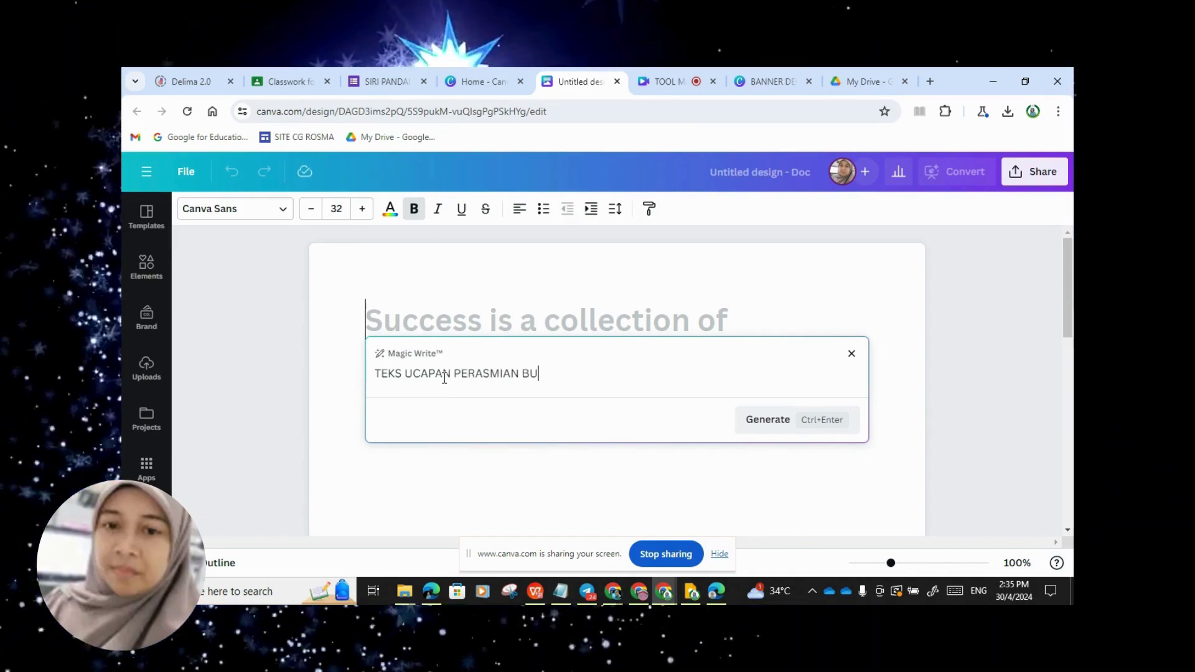
type("LAN BAHASA")
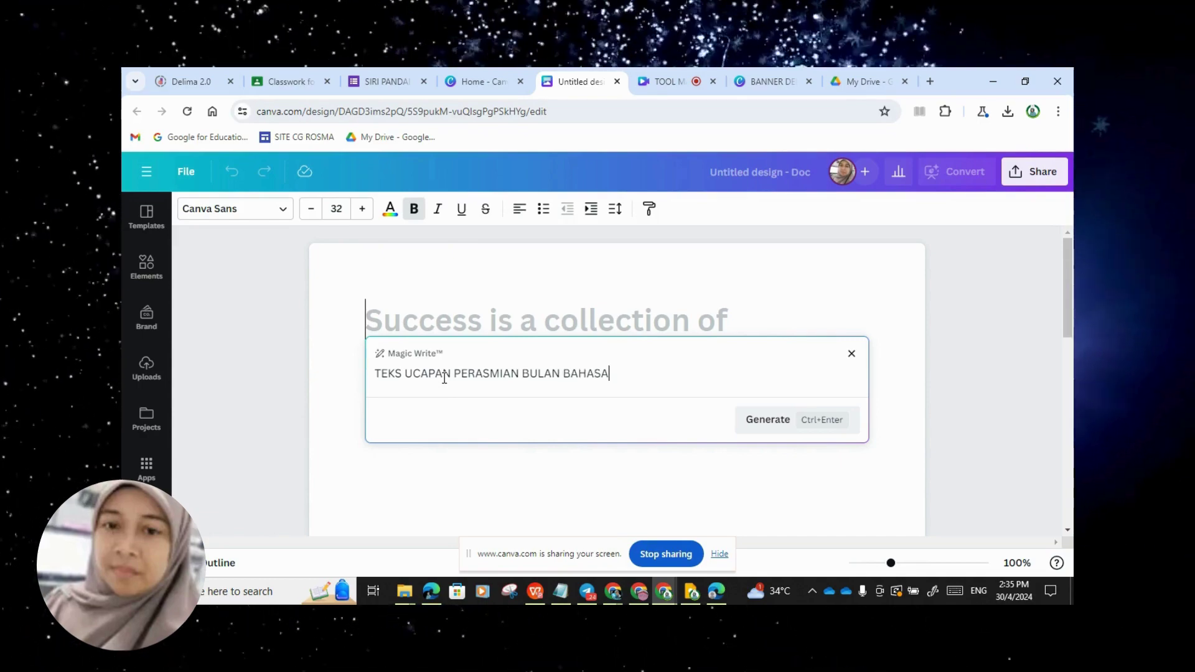
left_click(770, 424)
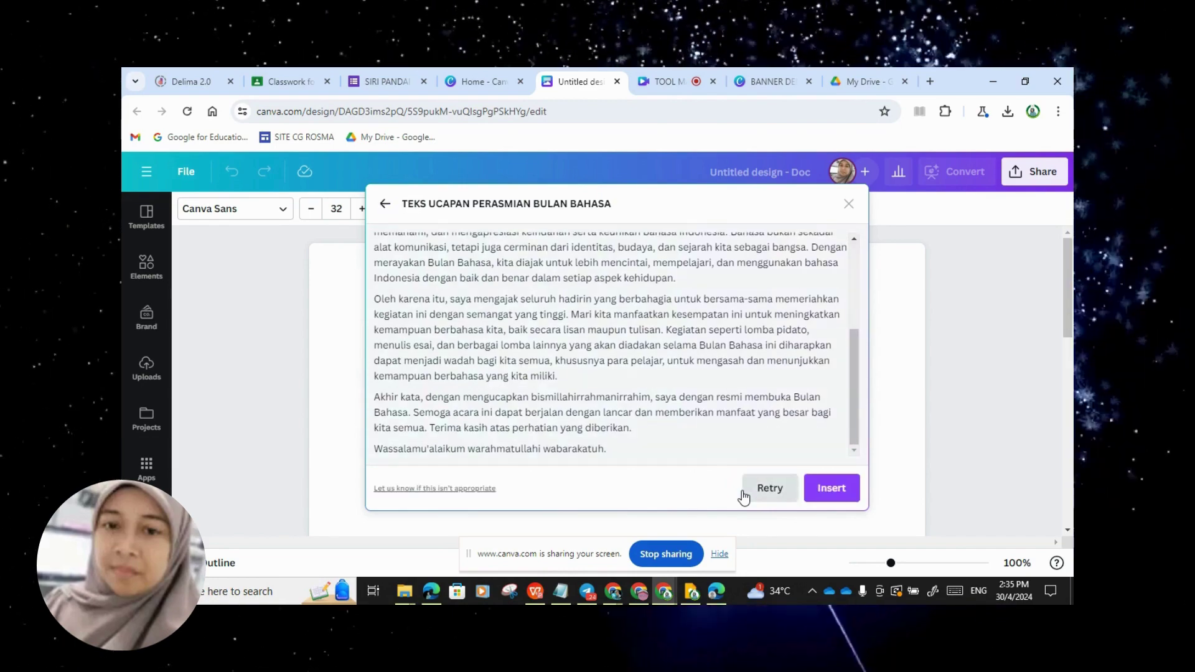
left_click(825, 492)
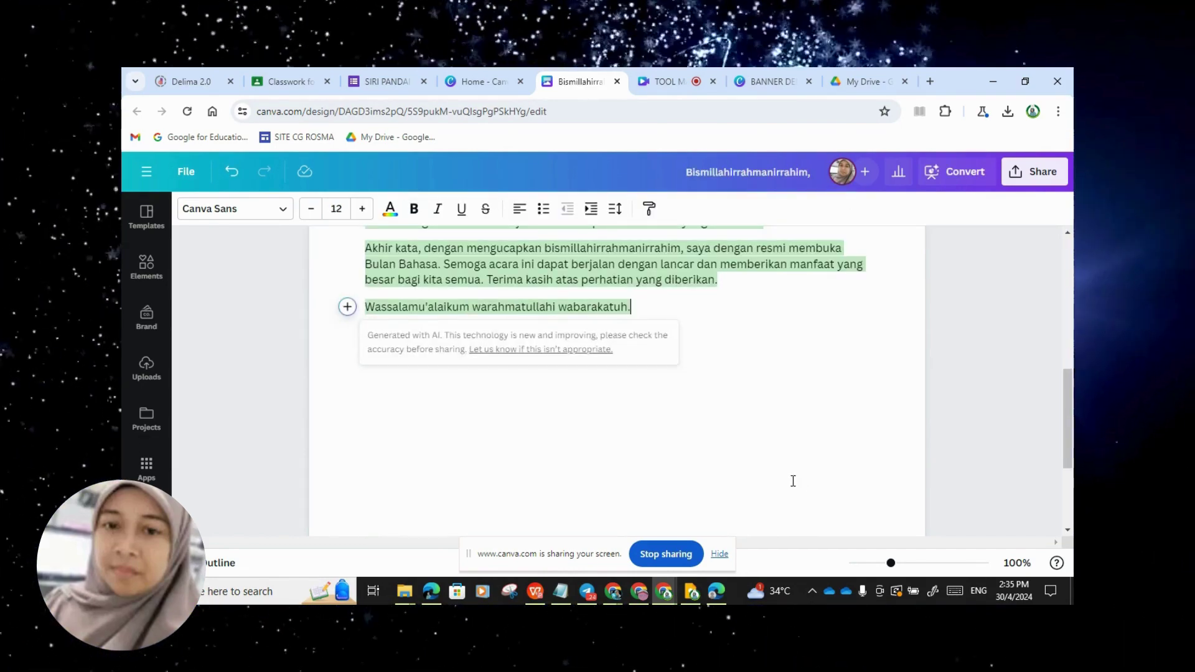
scroll(792, 480, "up", 2)
left_click(768, 388)
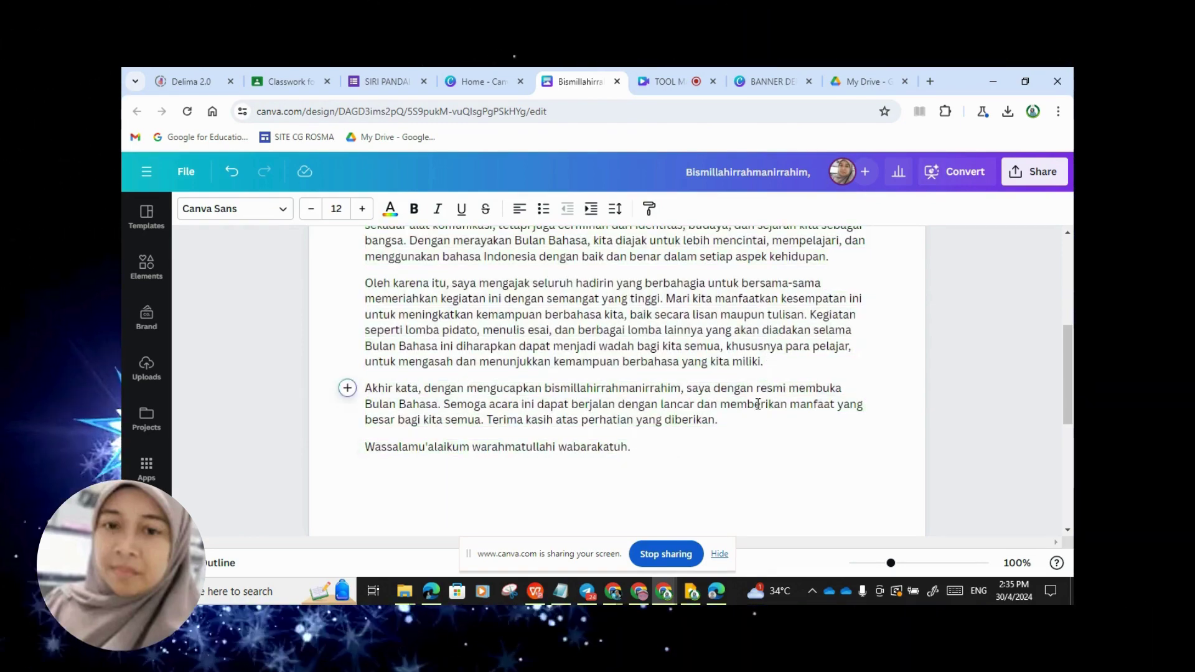
- Correct "hadirat" to "hadrat" in the paragraph beginning "Pertama-tama"
scroll(758, 405, "up", 4)
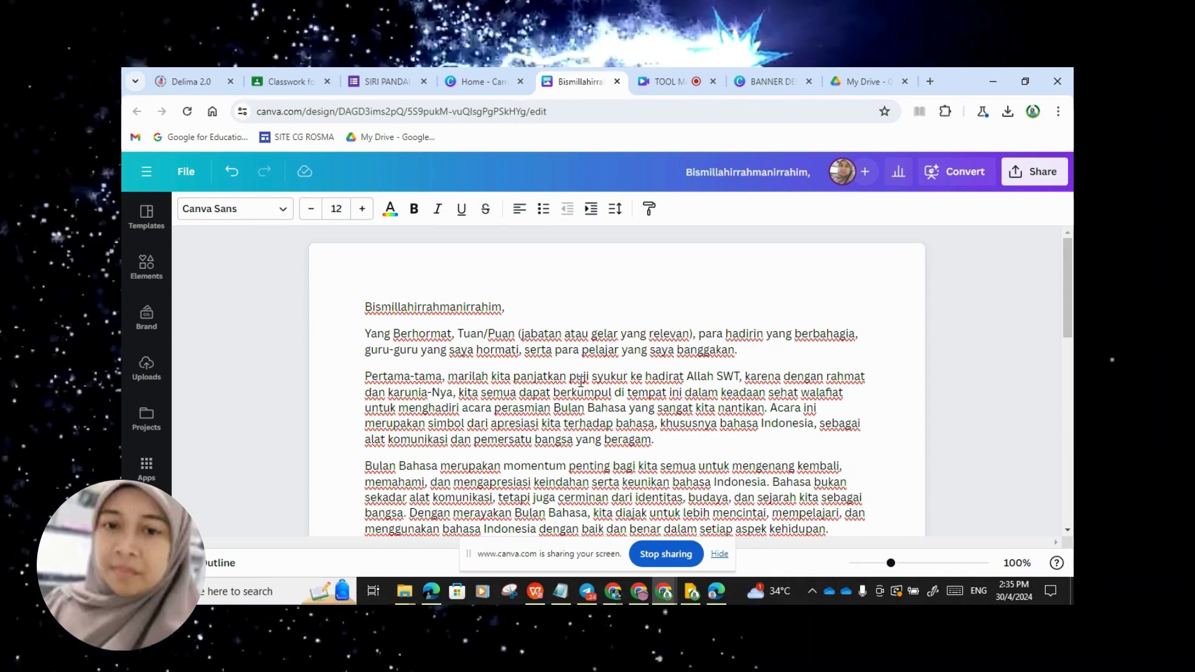
left_click(670, 376)
key("BackSpace")
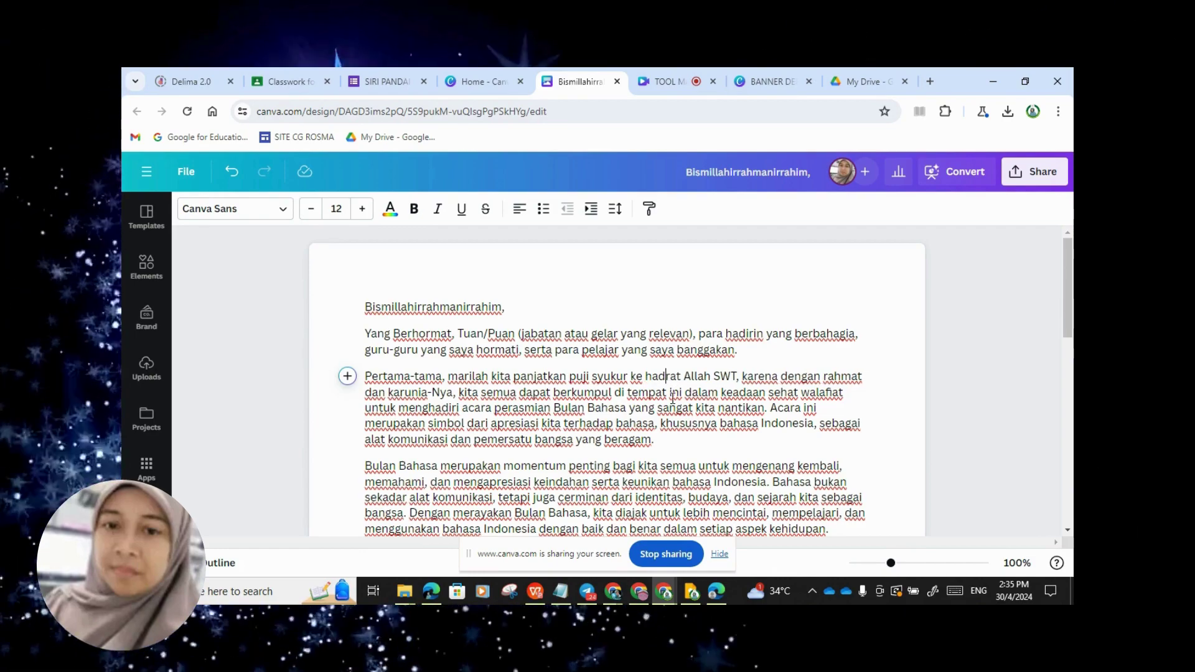
- Change "resmi" to "rAsmi" in the closing paragraph beginning "Akhir kata"
scroll(677, 402, "down", 10)
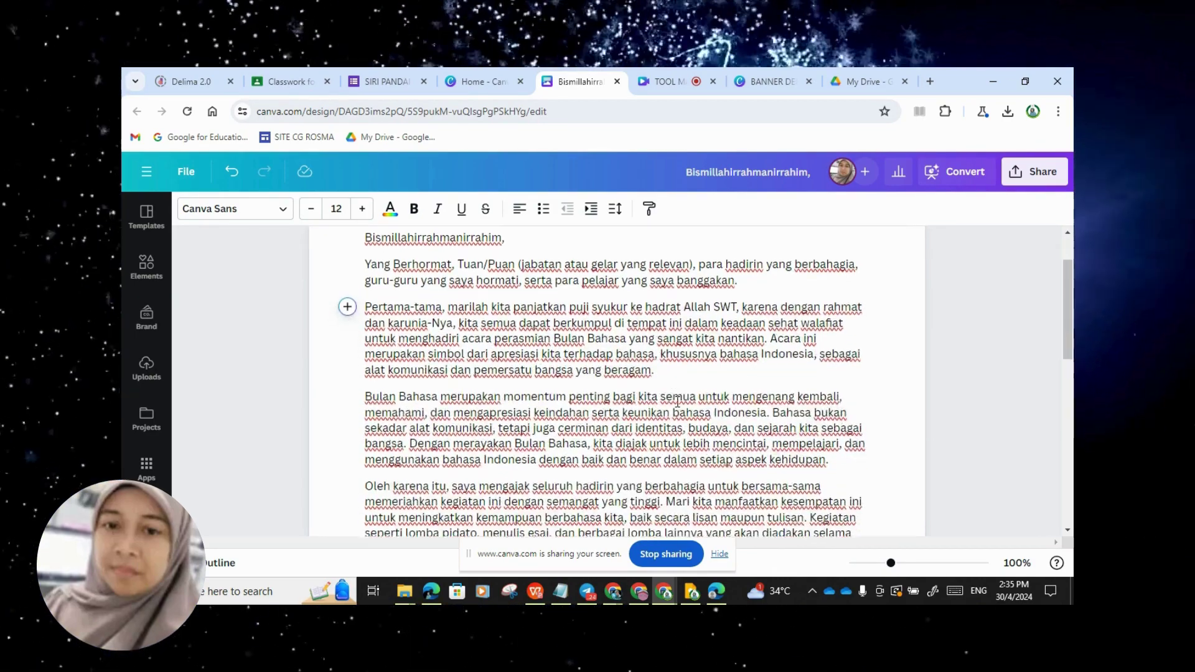
scroll(678, 401, "up", 3)
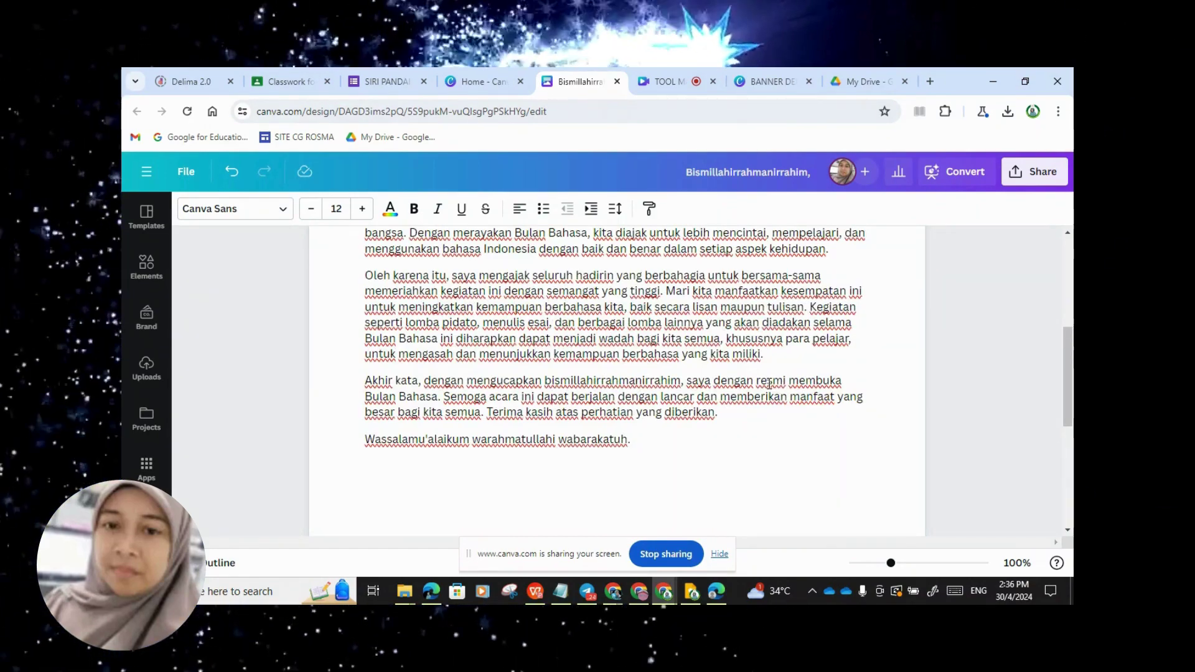
key("BackSpace")
type("A")
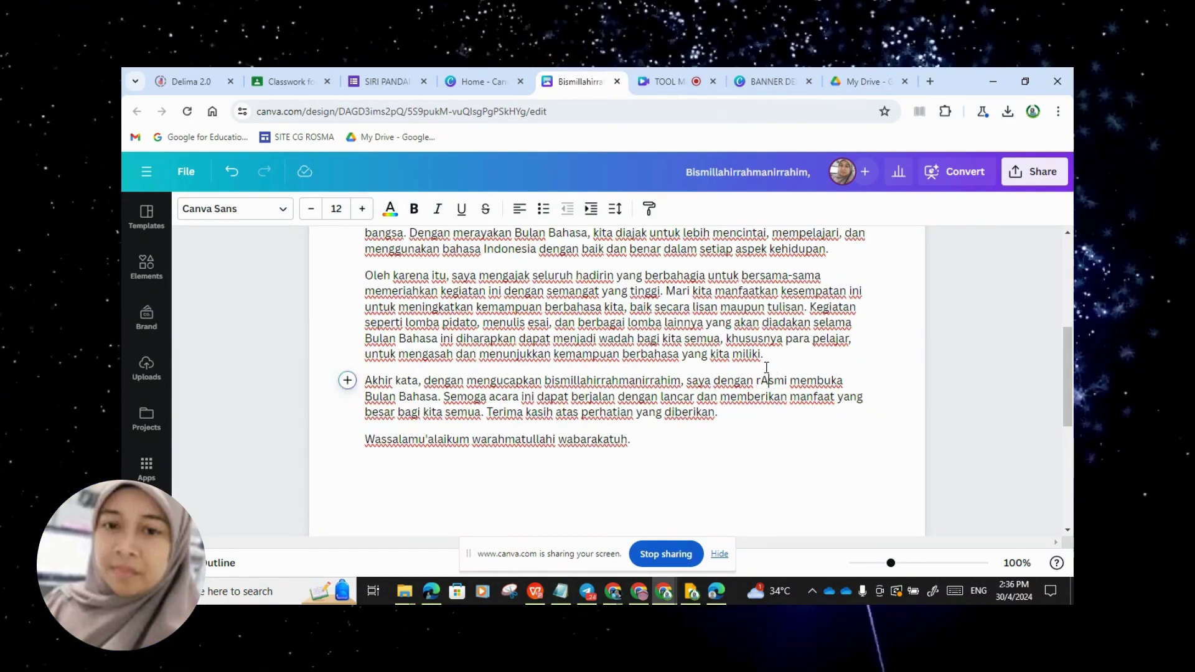
- Replace "Indonesia" with "Melayu" after "keunikan bahasa" in the paragraph beginning "Bulan Bahasa merupakan"
scroll(772, 401, "up", 4)
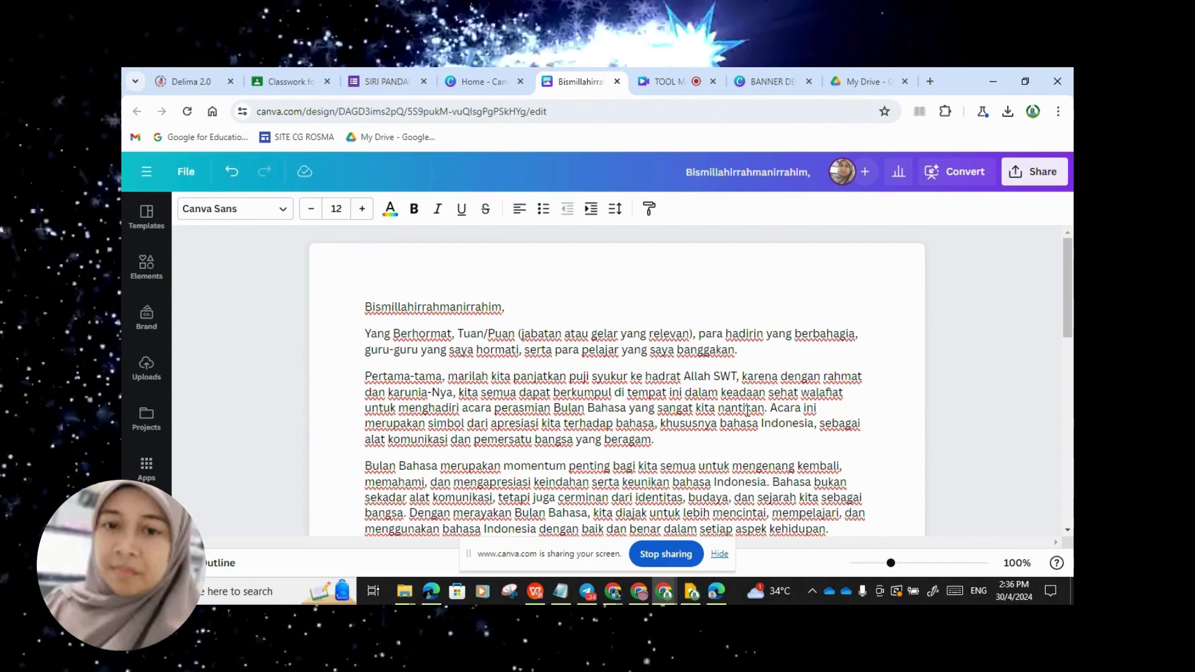
scroll(747, 411, "down", 2)
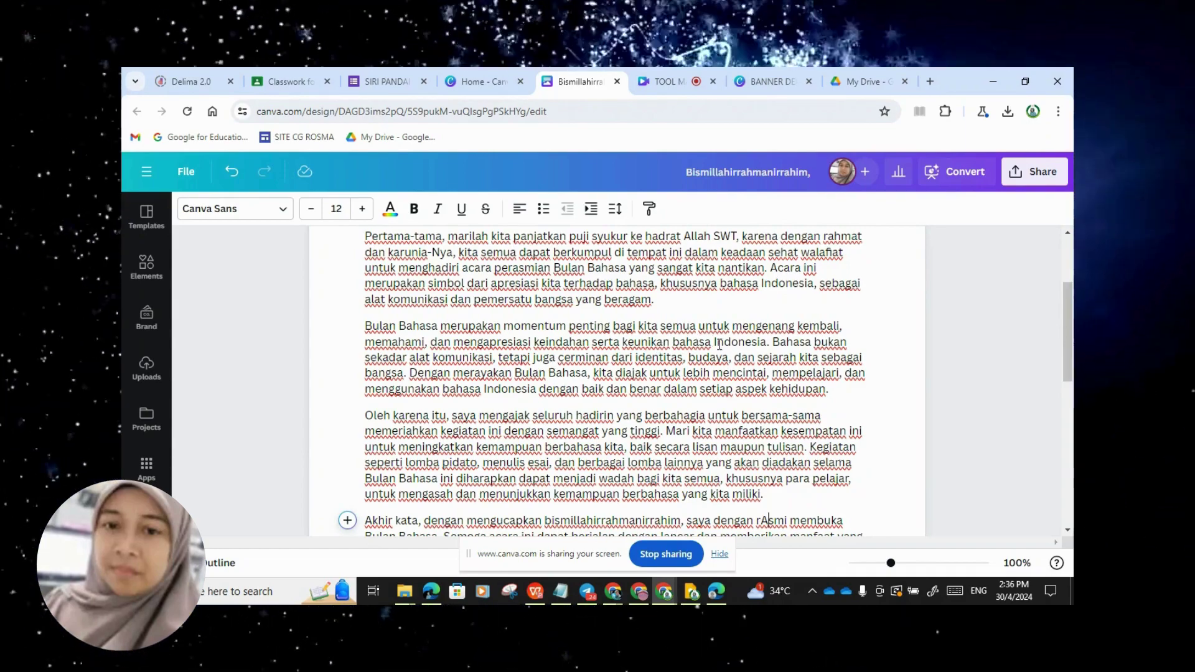
left_click_drag(714, 342, 766, 342)
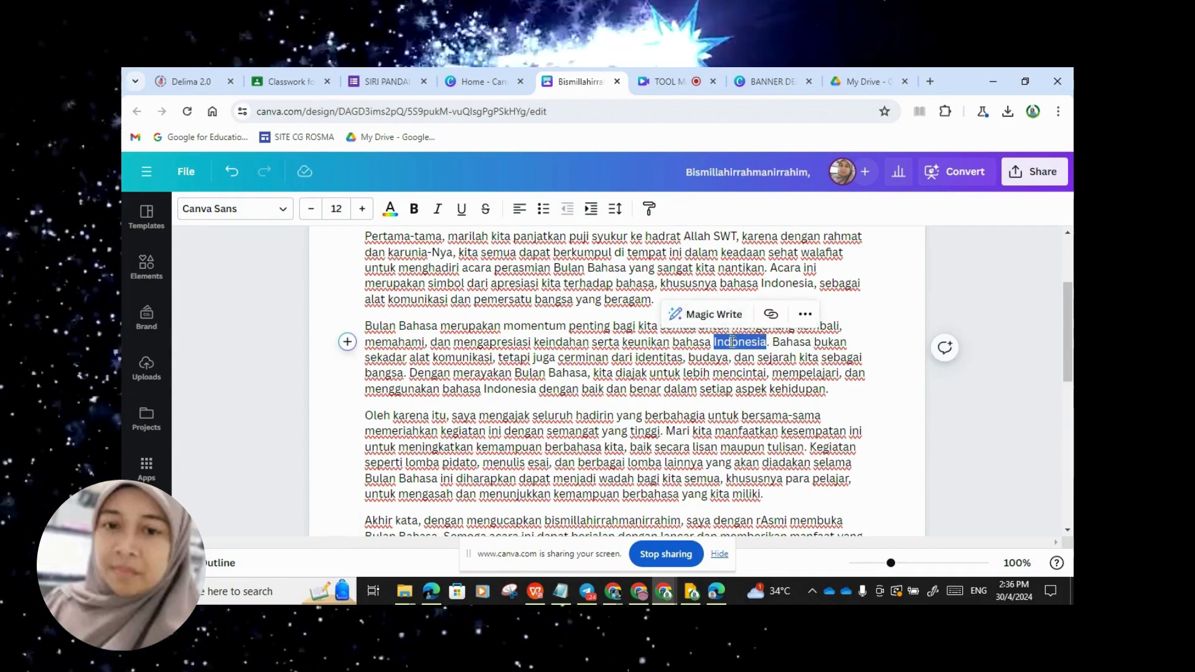
type("Melayu")
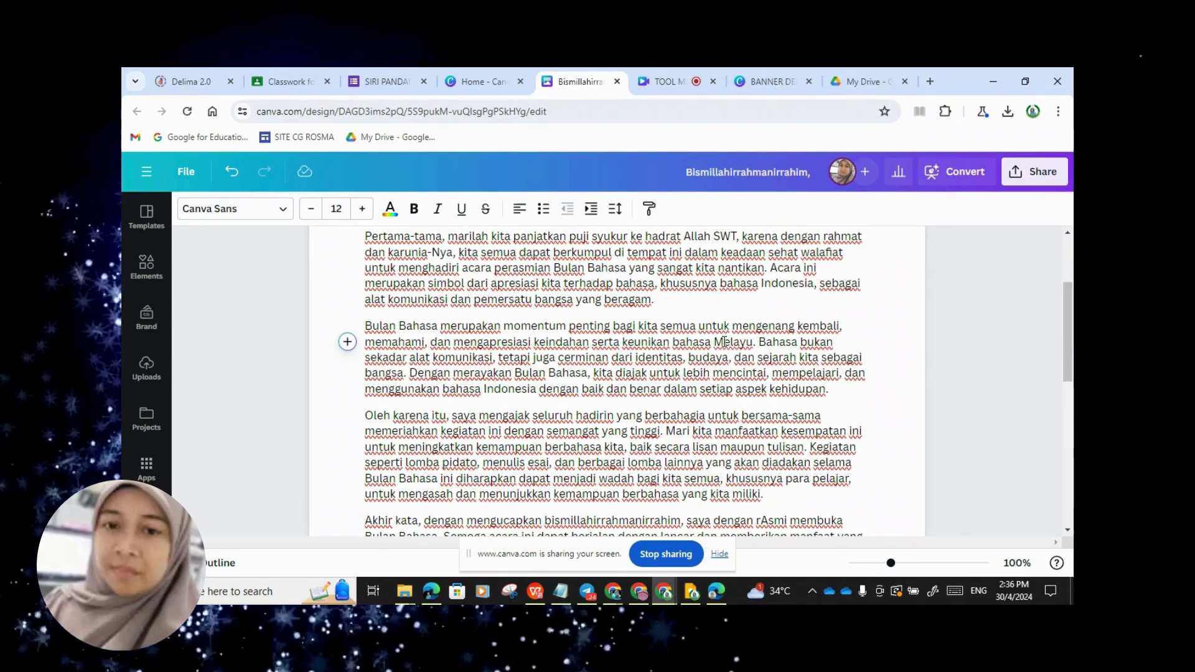
- Delete the entire speech text from the document, from the opening greeting through the closing salam
scroll(727, 457, "up", 3)
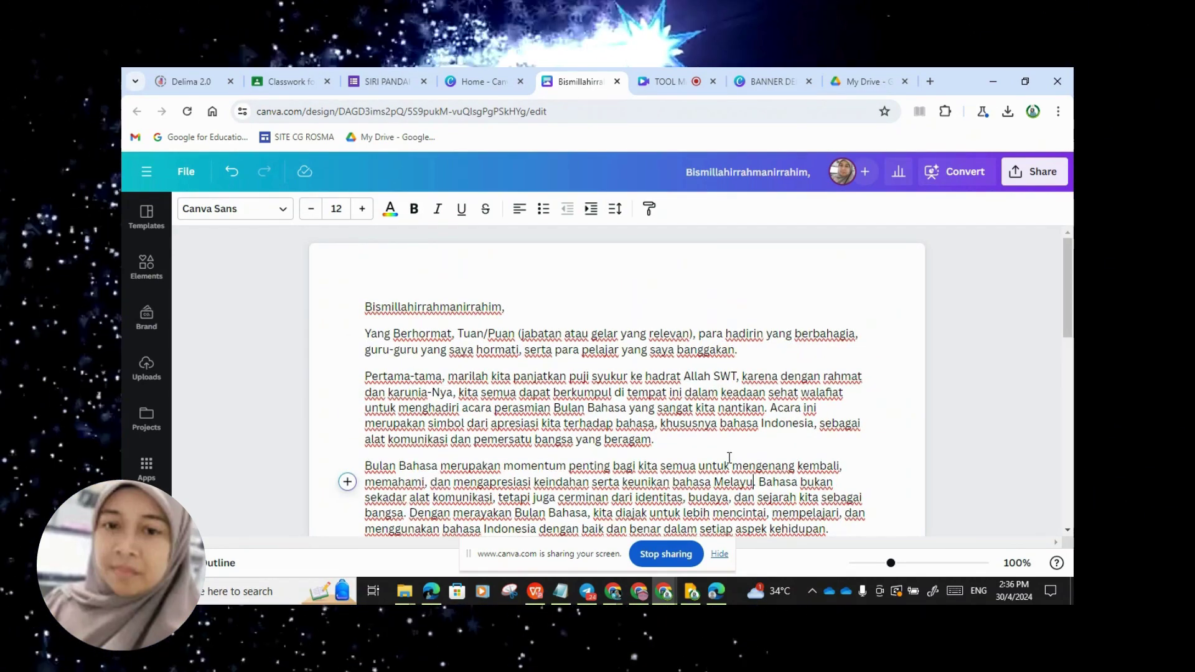
left_click_drag(407, 282, 629, 483)
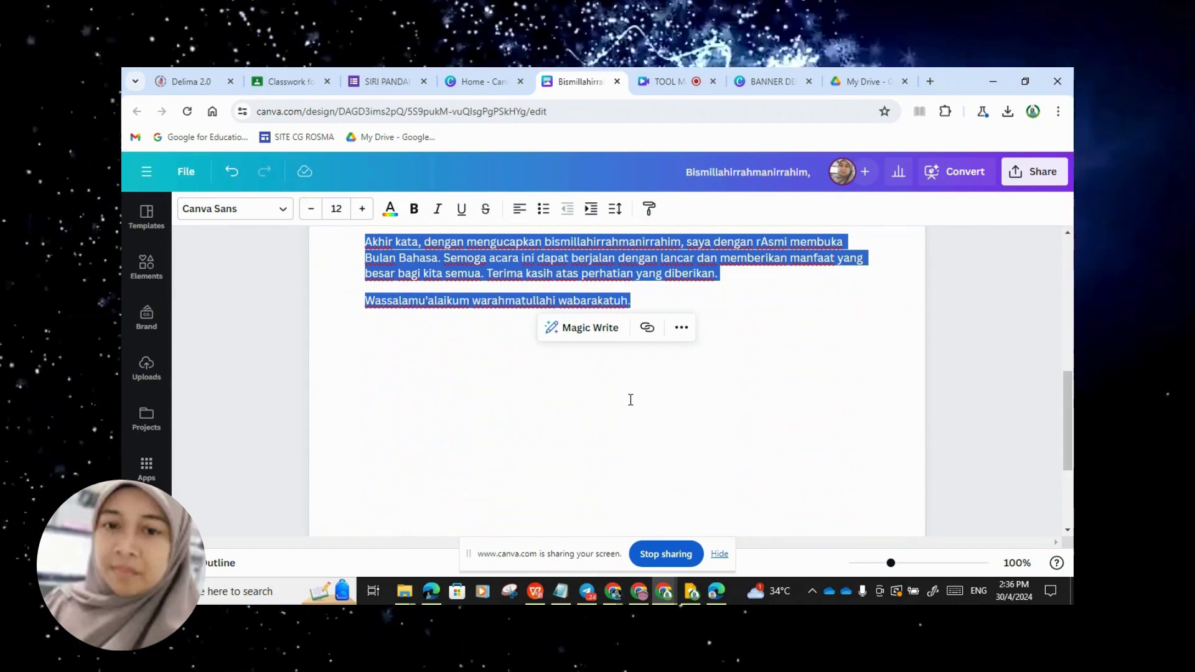
key("Delete")
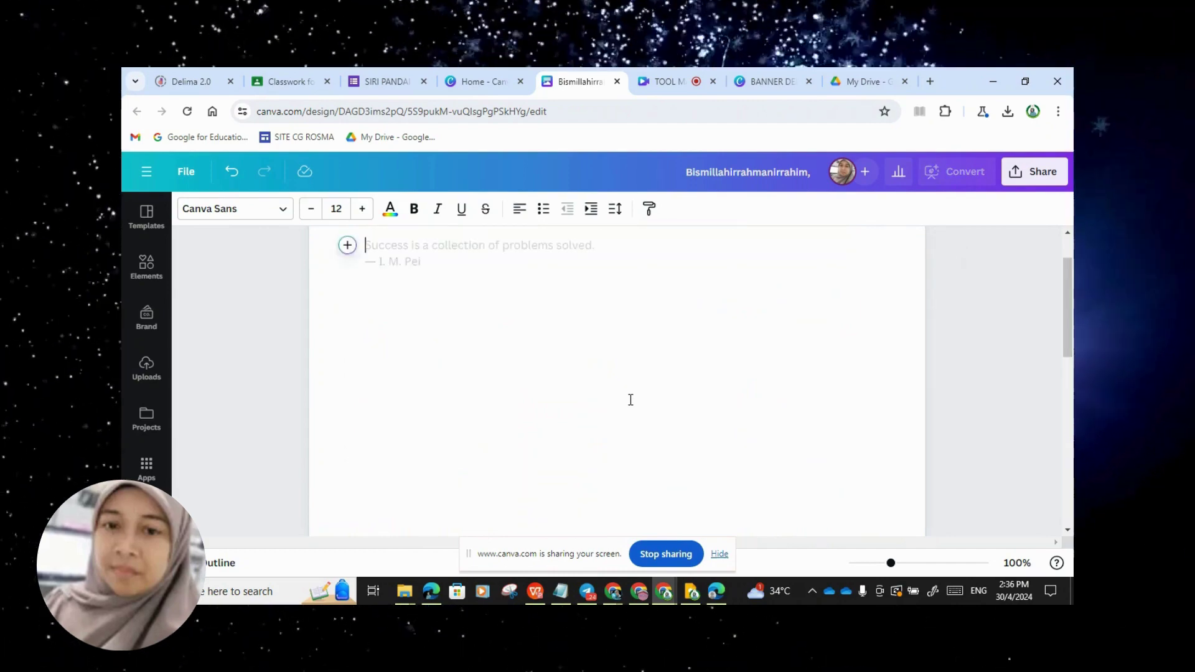
- Generate text with Magic Write from the prompt "pantun budi bahasa"
left_click(346, 246)
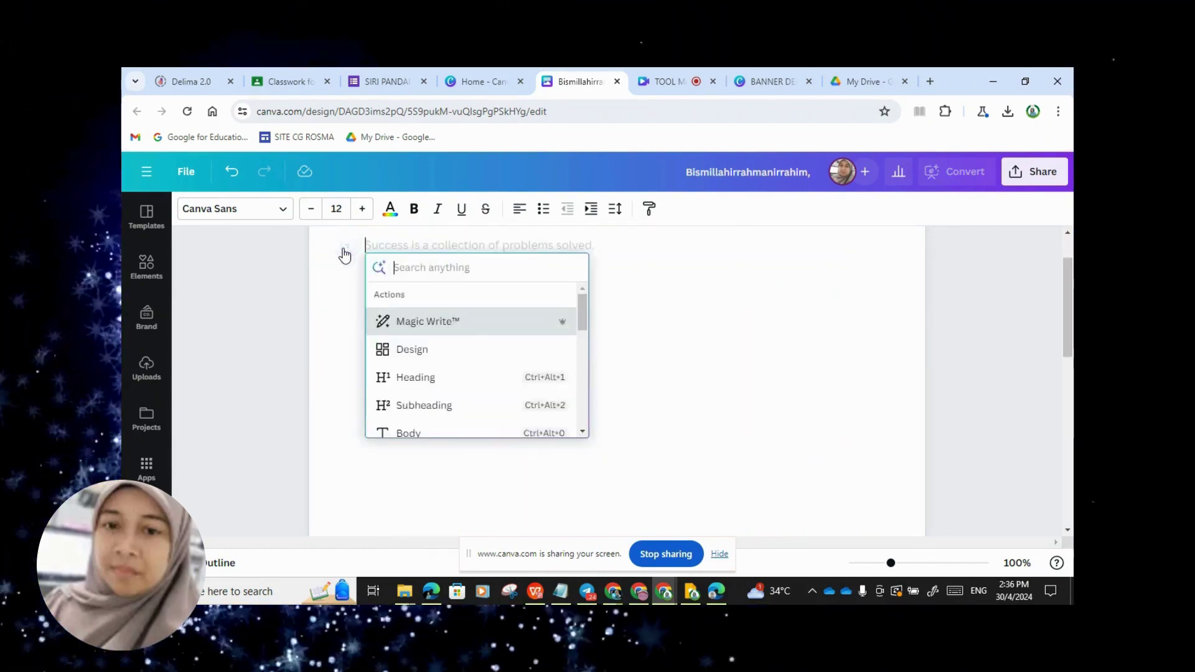
left_click(424, 328)
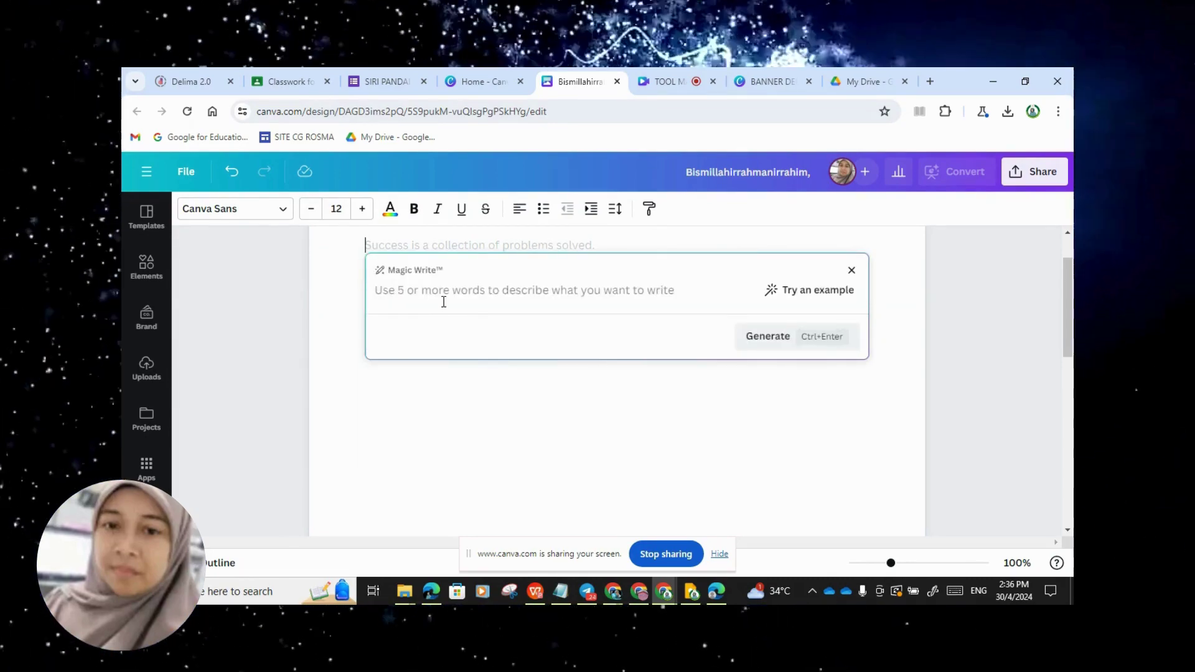
type("pantun bu")
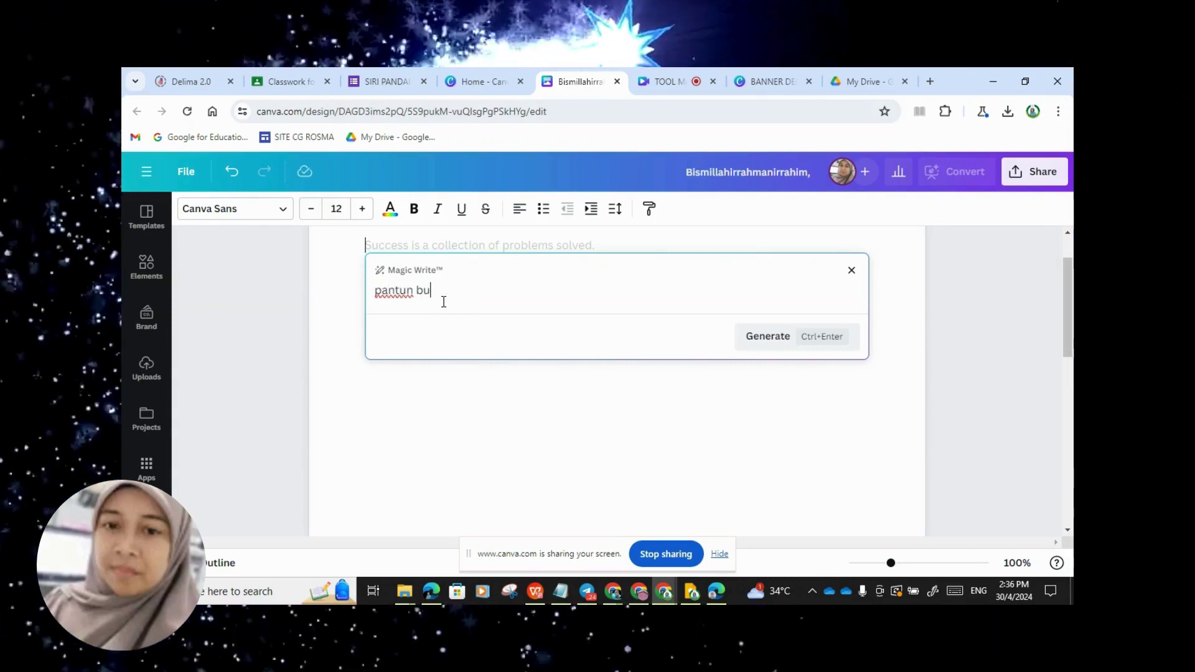
type("di bah")
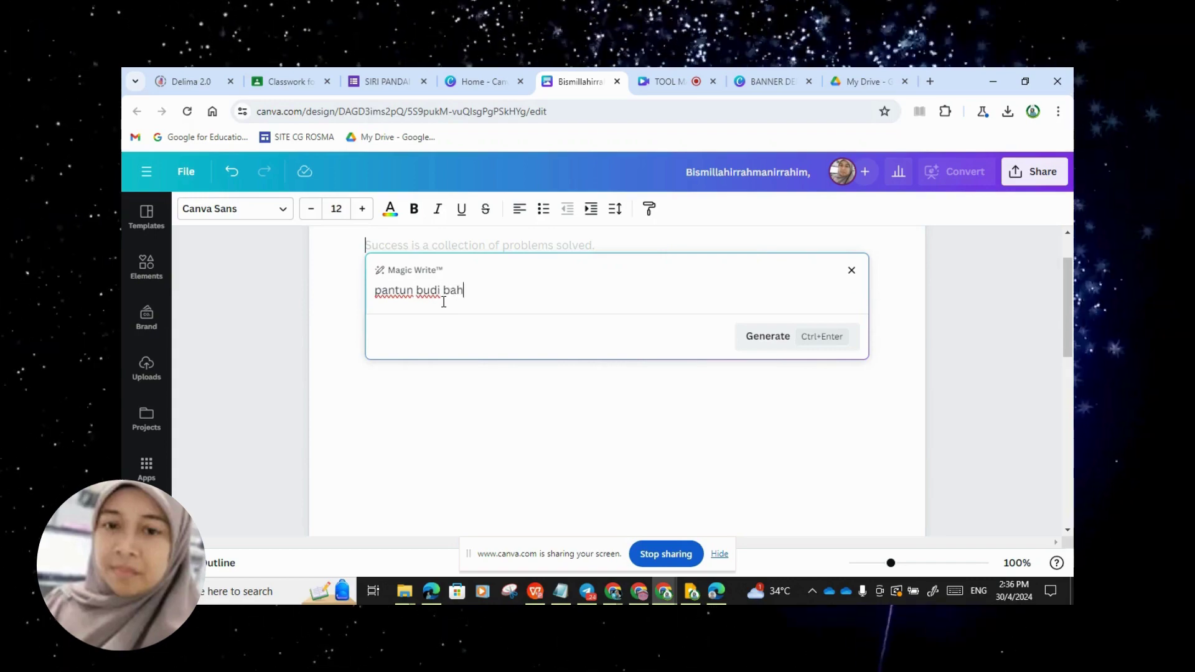
type("asa")
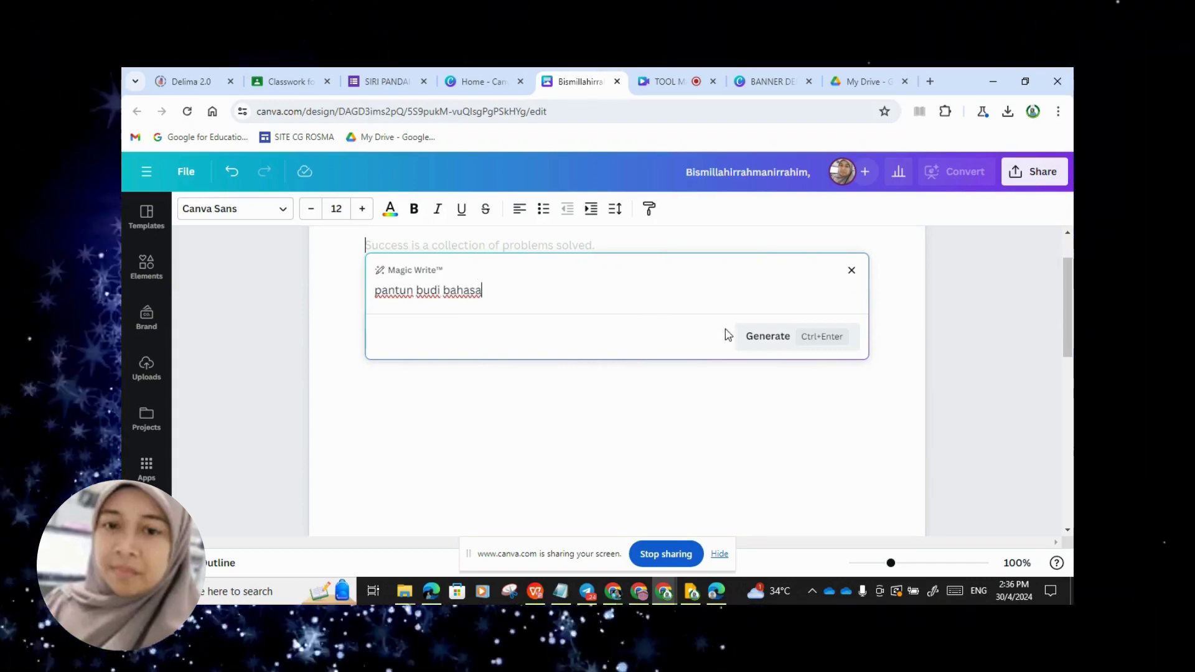
left_click(760, 339)
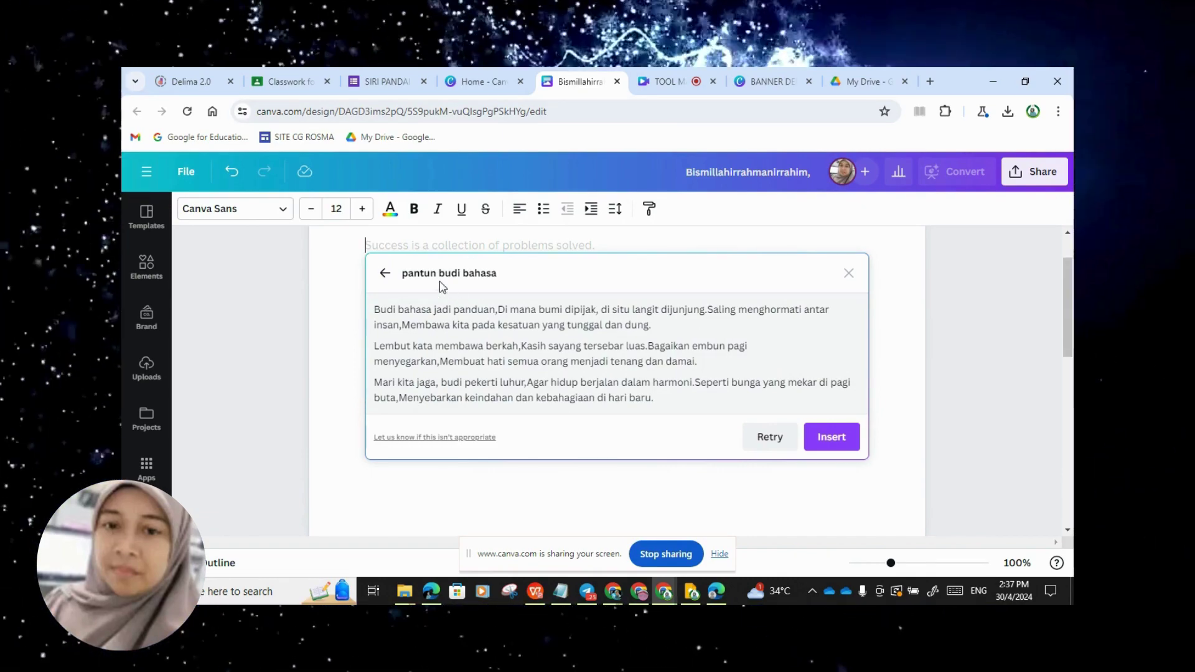
- Revise the Magic Write prompt to "pantun 5 rangkap bertemakan budi bahasa amalan kita." and generate new text
left_click(385, 274)
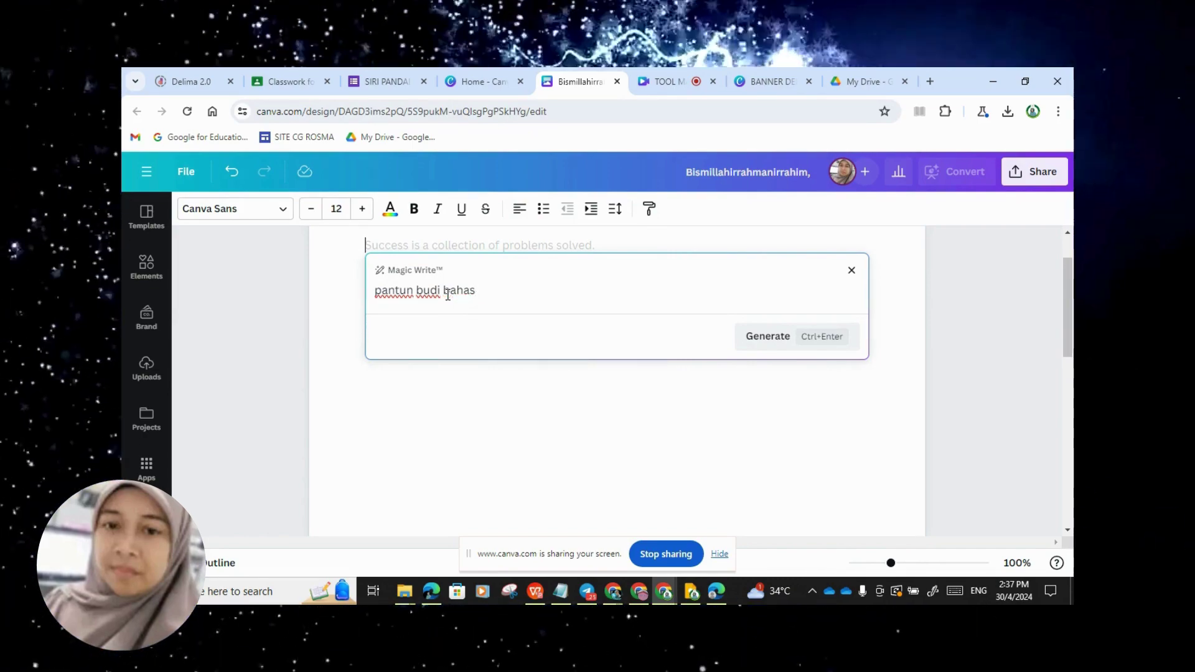
key("BackSpace")
key("BackSpace")
key("BackSpace")
key("BackSpace")
key("BackSpace")
key("BackSpace")
key("BackSpace")
key("BackSpace")
key("BackSpace")
key("BackSpace")
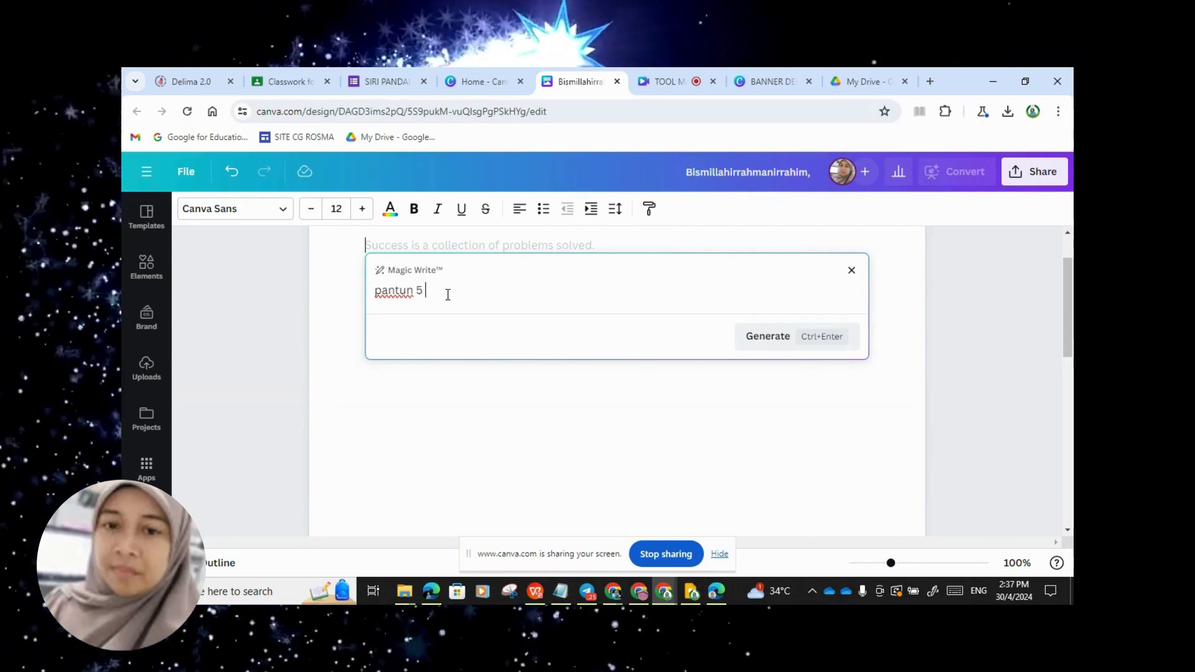
type("5 rangkap ")
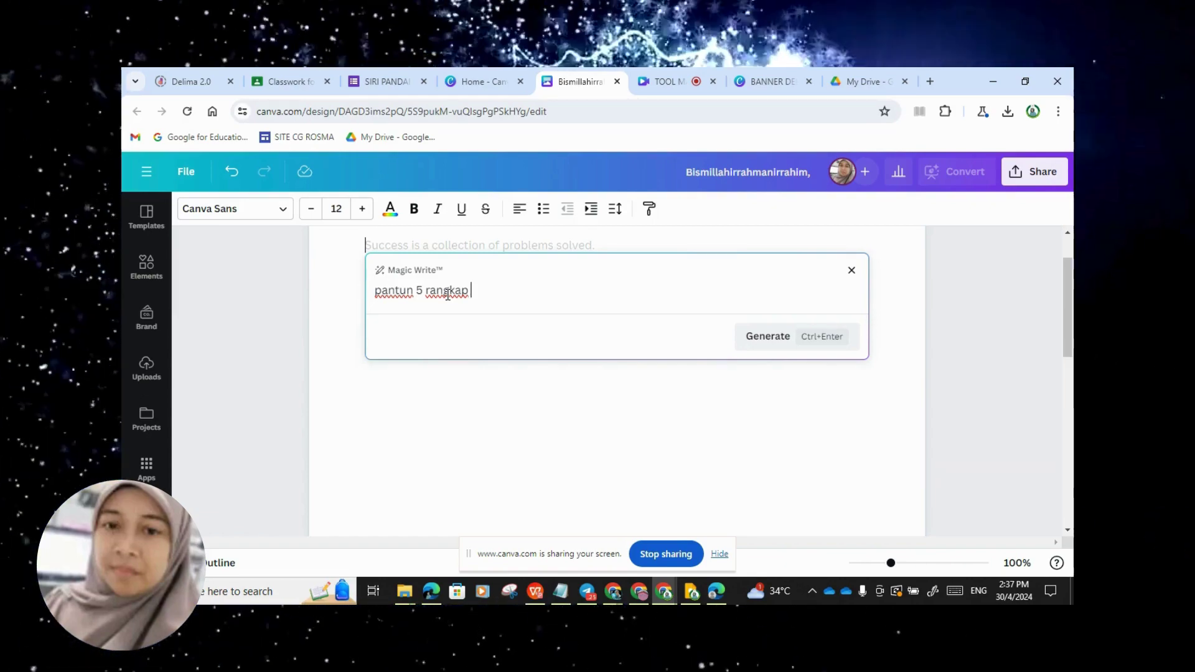
type("berte")
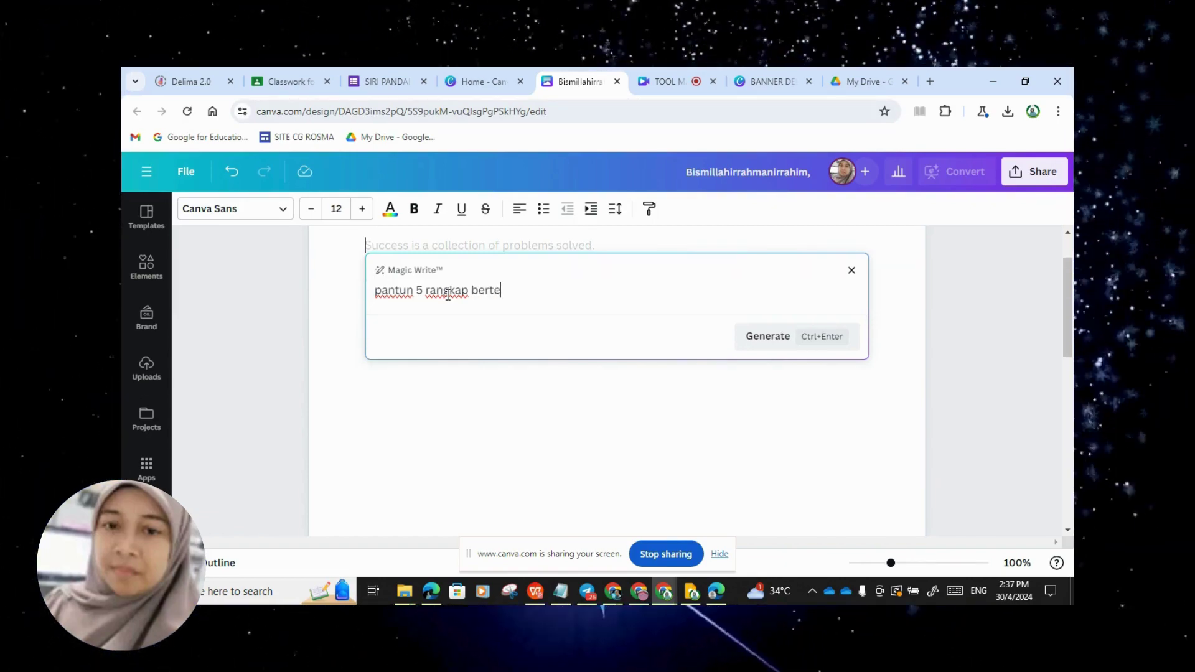
type("makan")
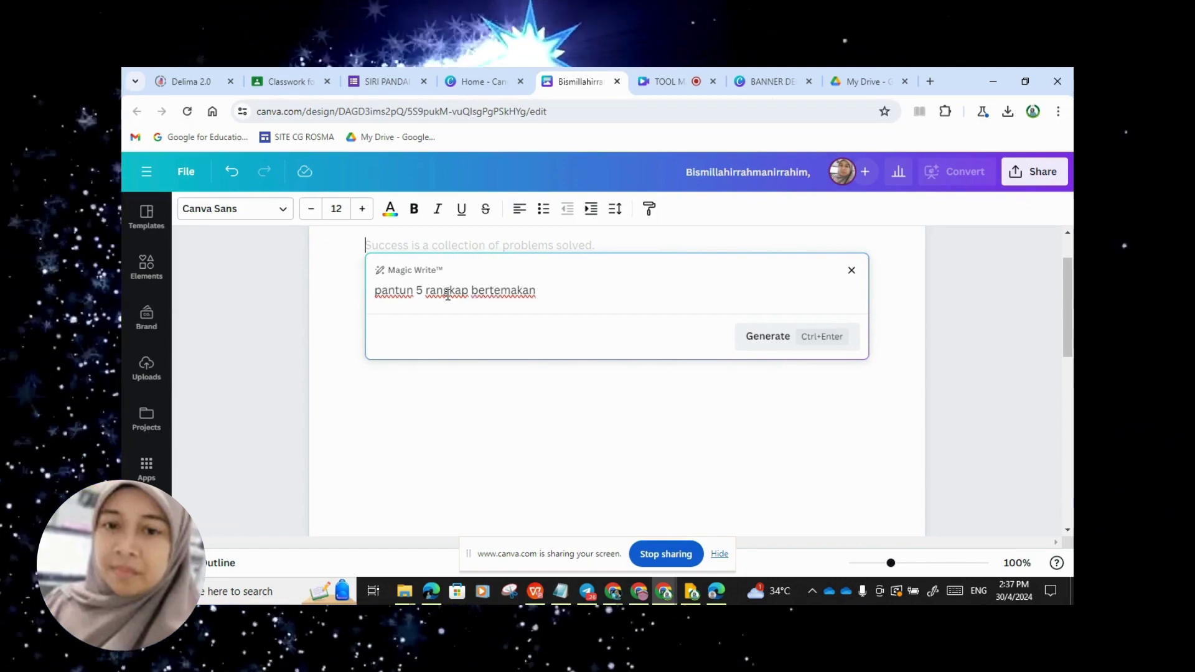
type(" budi")
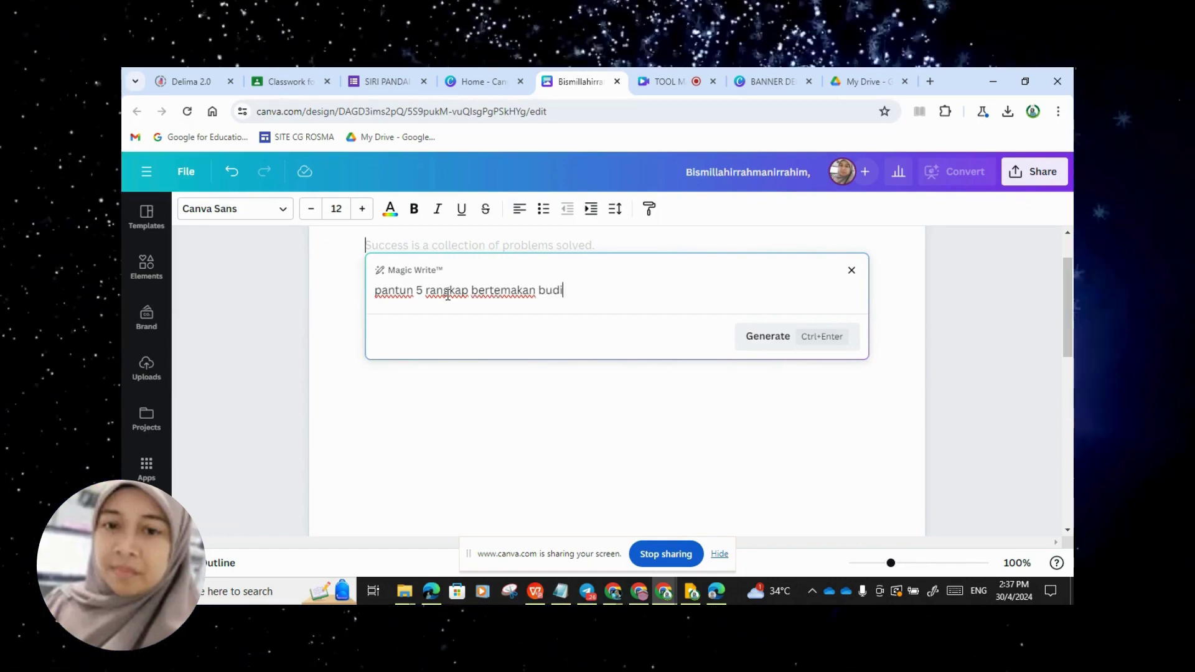
type(" bahasa")
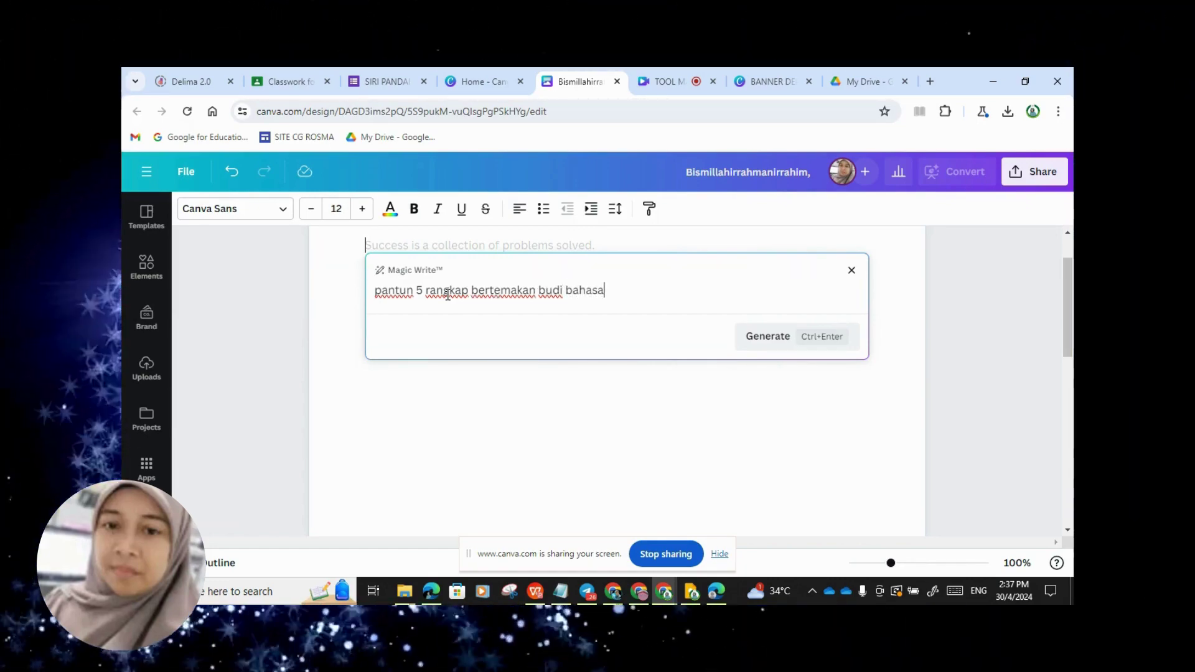
type(" amalan ")
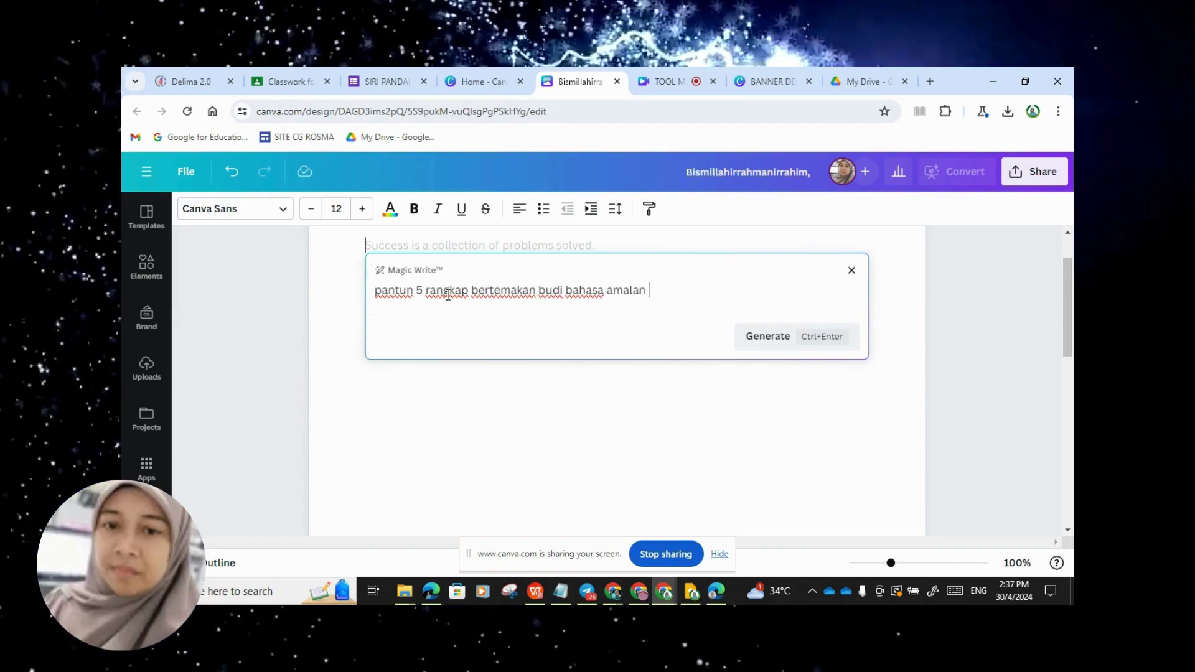
type("ki")
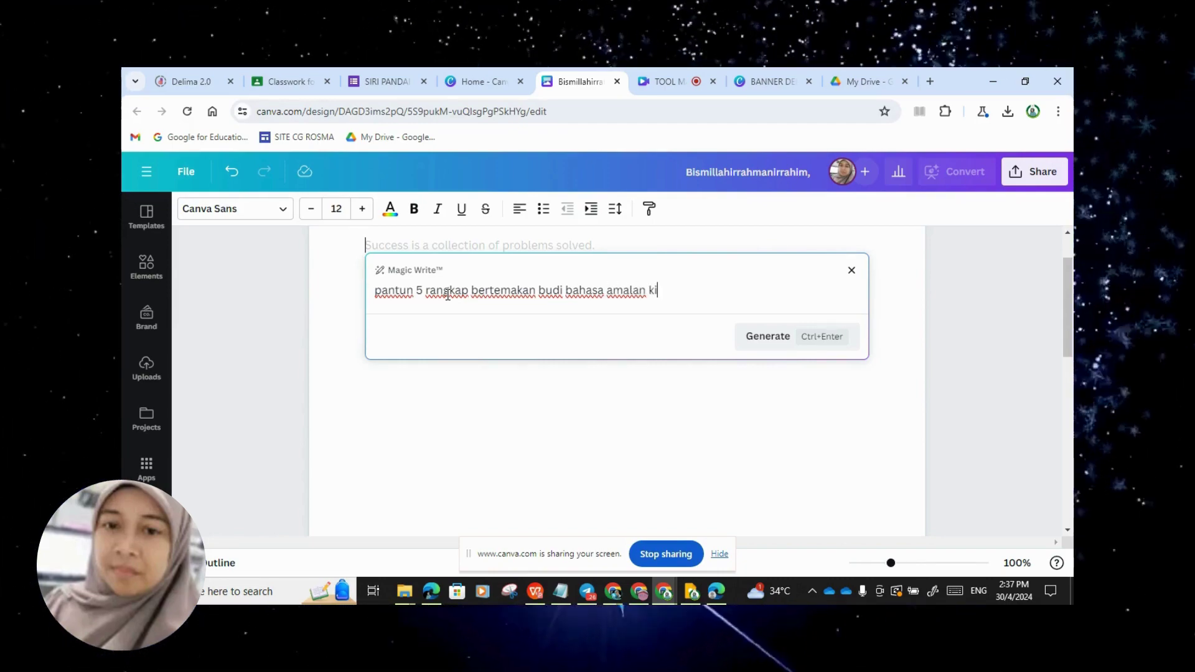
type("y")
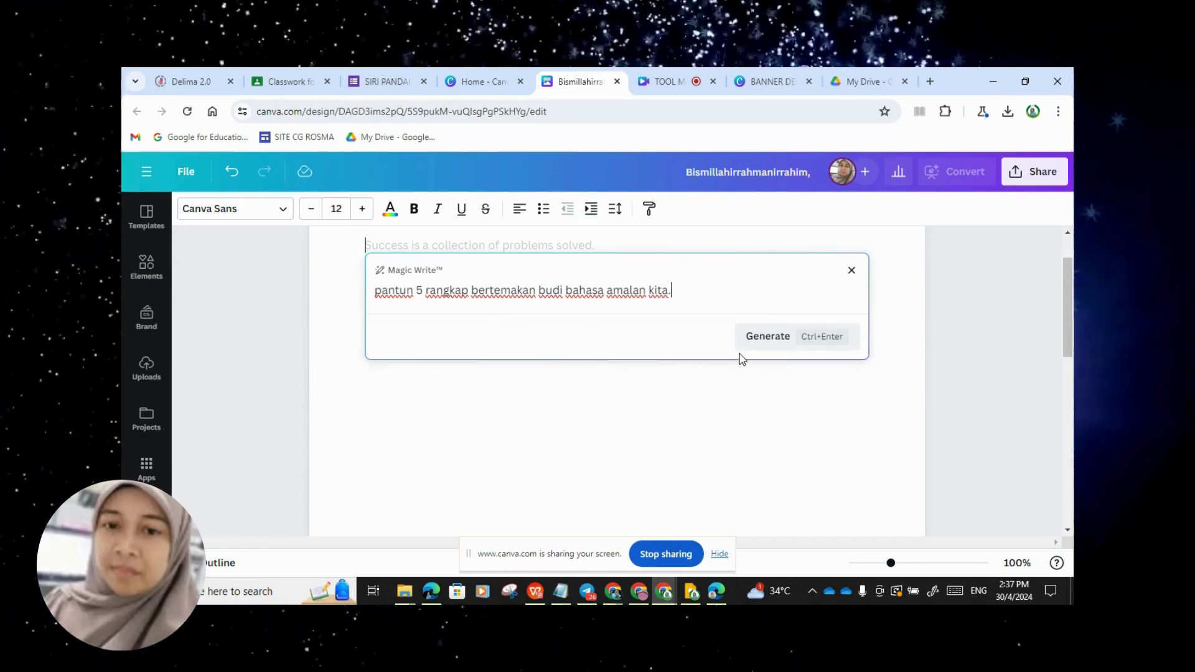
left_click(779, 346)
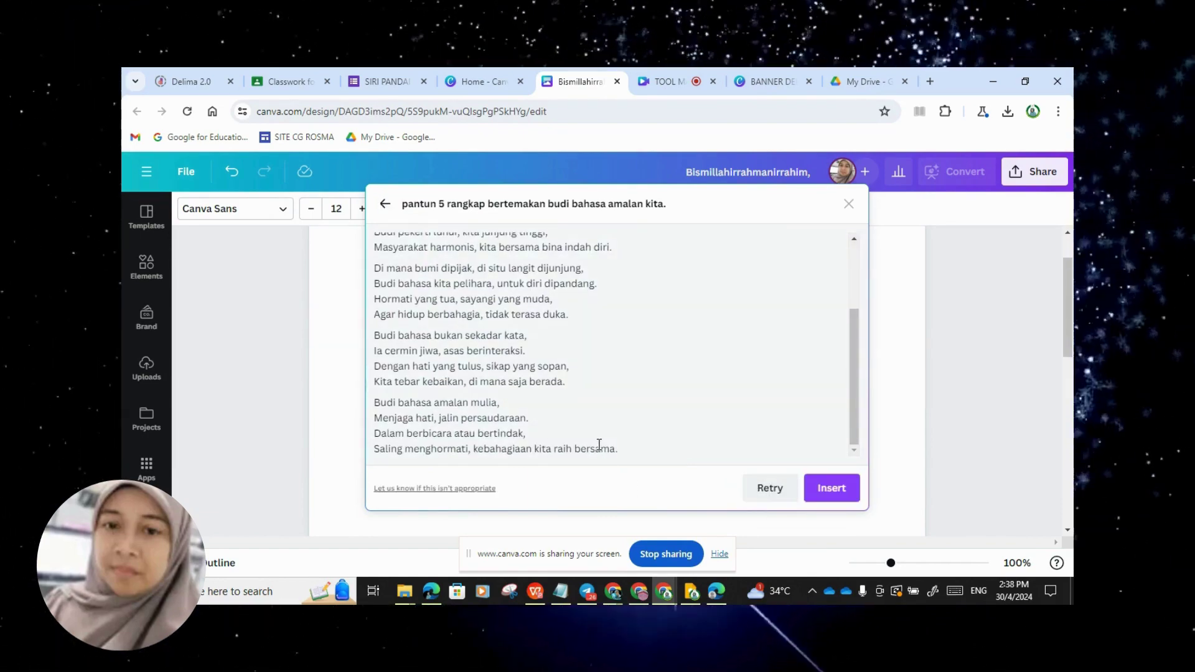
- Insert the generated pantun into the document and review its verses
scroll(599, 444, "up", 3)
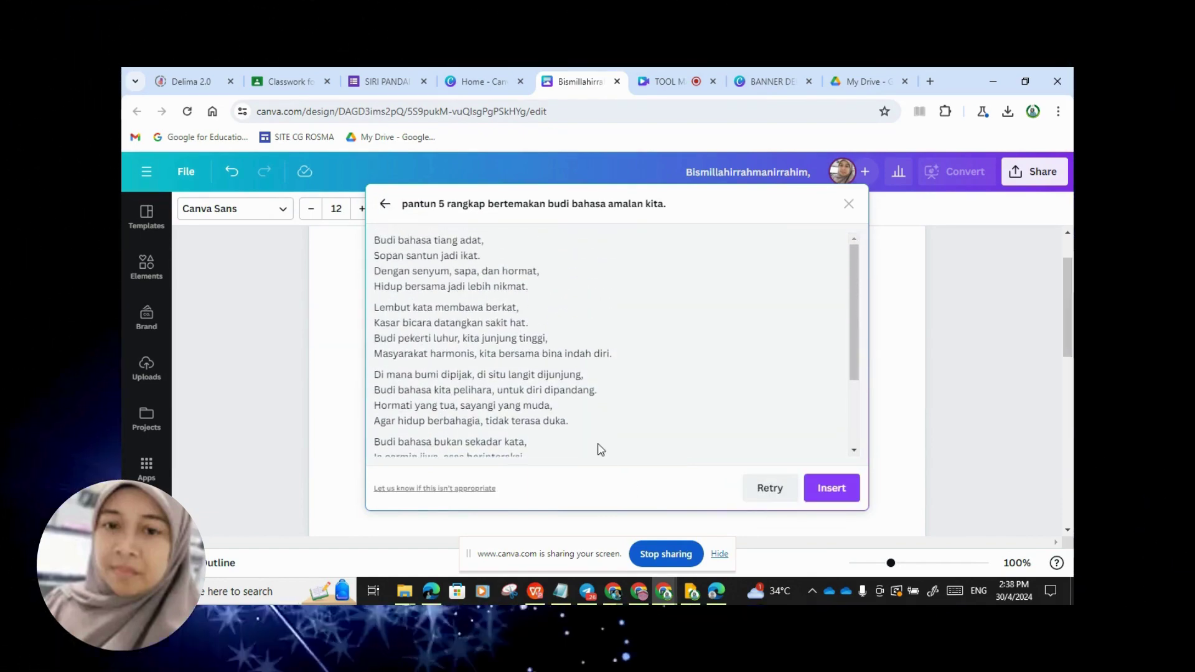
left_click(833, 489)
scroll(809, 430, "up", 3)
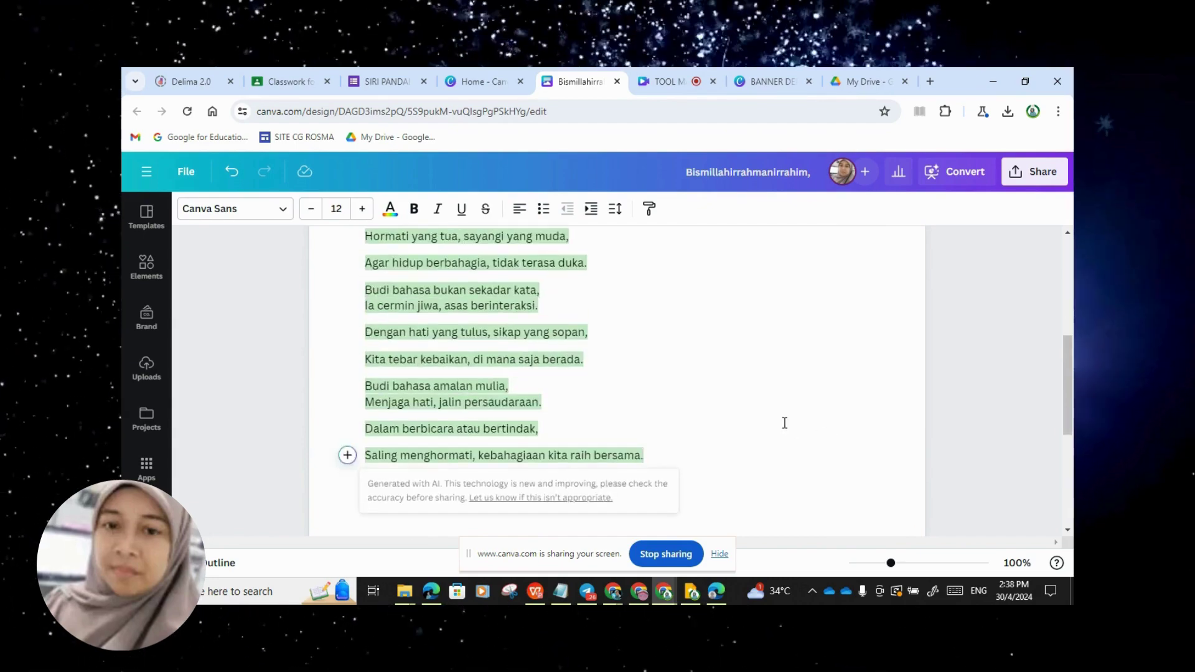
scroll(720, 446, "up", 2)
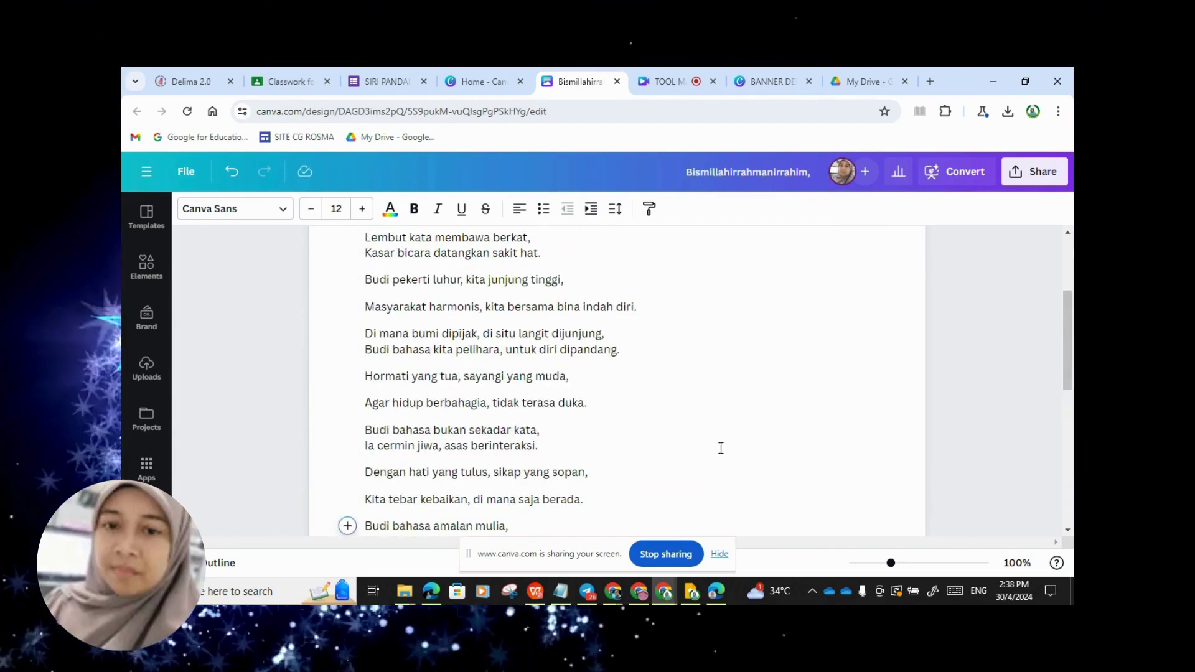
scroll(721, 448, "up", 3)
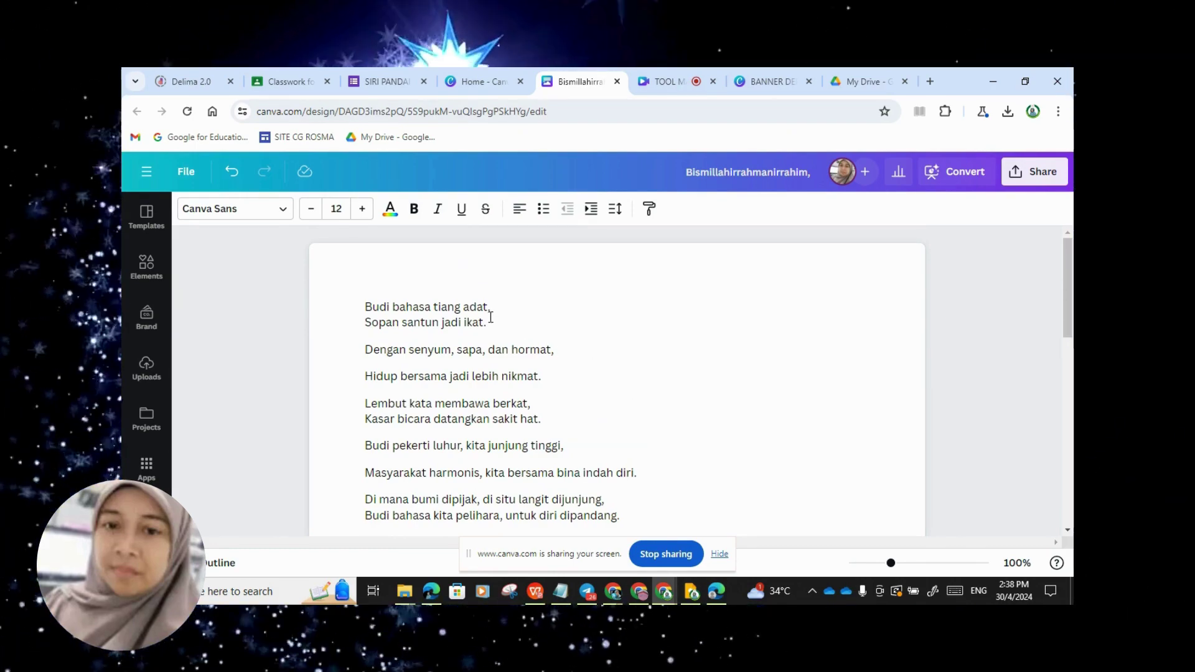
scroll(582, 369, "down", 3)
scroll(401, 315, "up", 3)
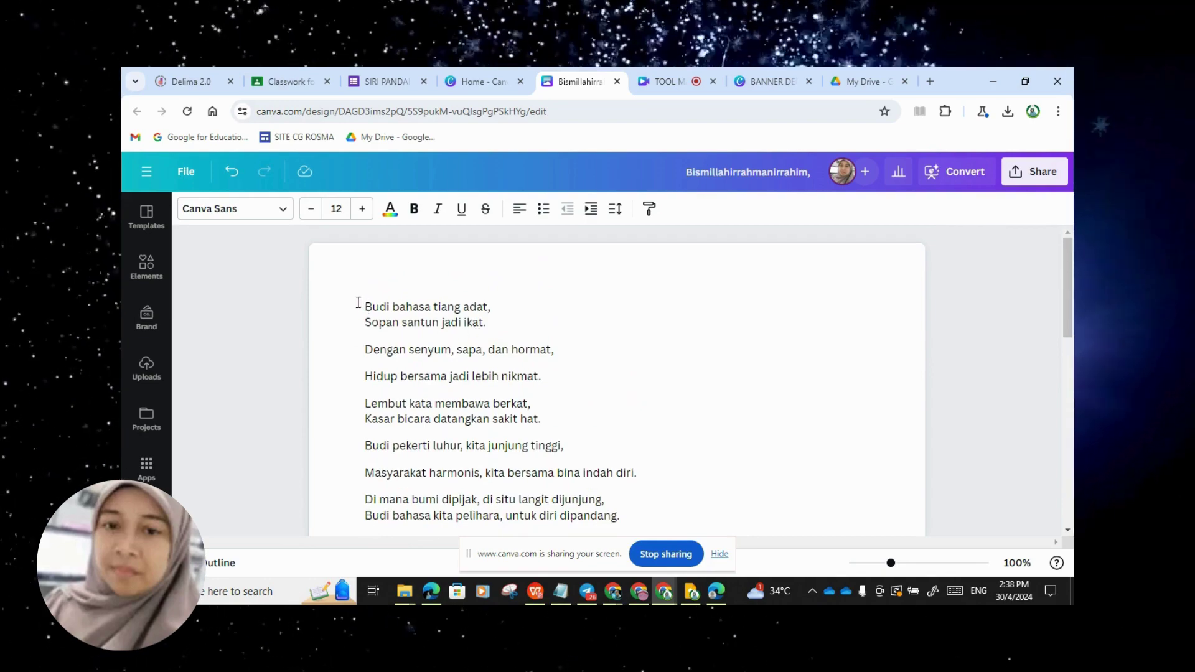
- Delete the entire pantun from the document, including the leftover fragment "aih bersama."
left_click_drag(364, 305, 498, 466)
scroll(498, 466, "down", 5)
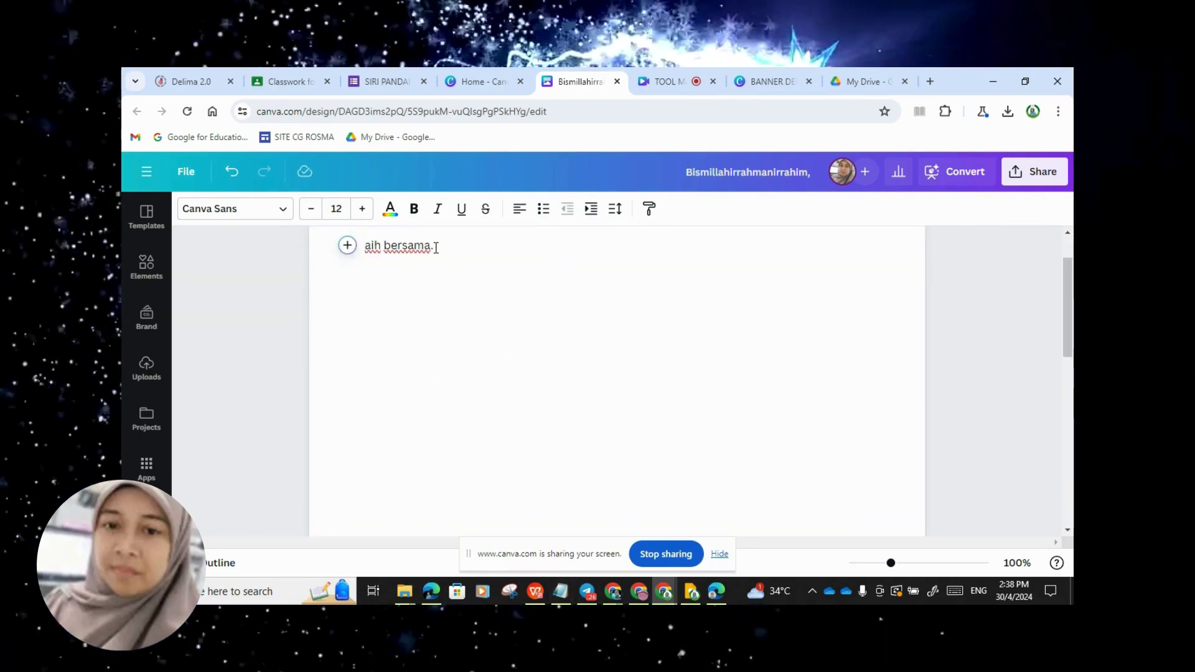
left_click_drag(436, 248, 365, 248)
key("BackSpace")
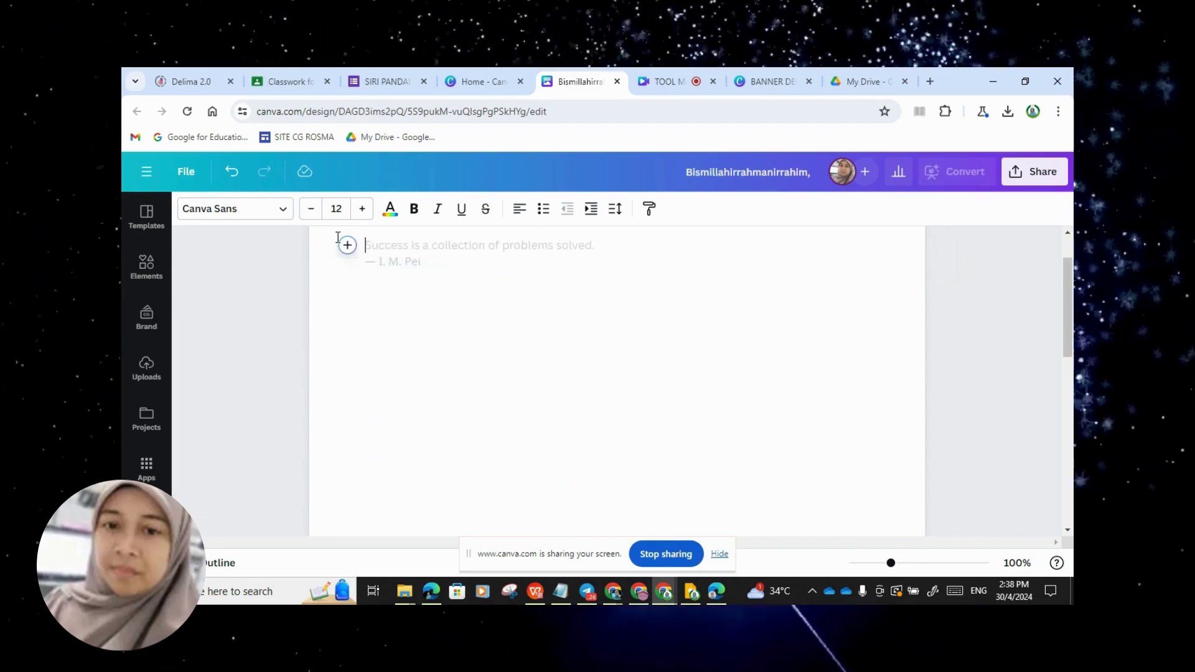
- Examine the list of content types that can be added to the document, such as lists, charts, embeds and emoji
left_click(346, 244)
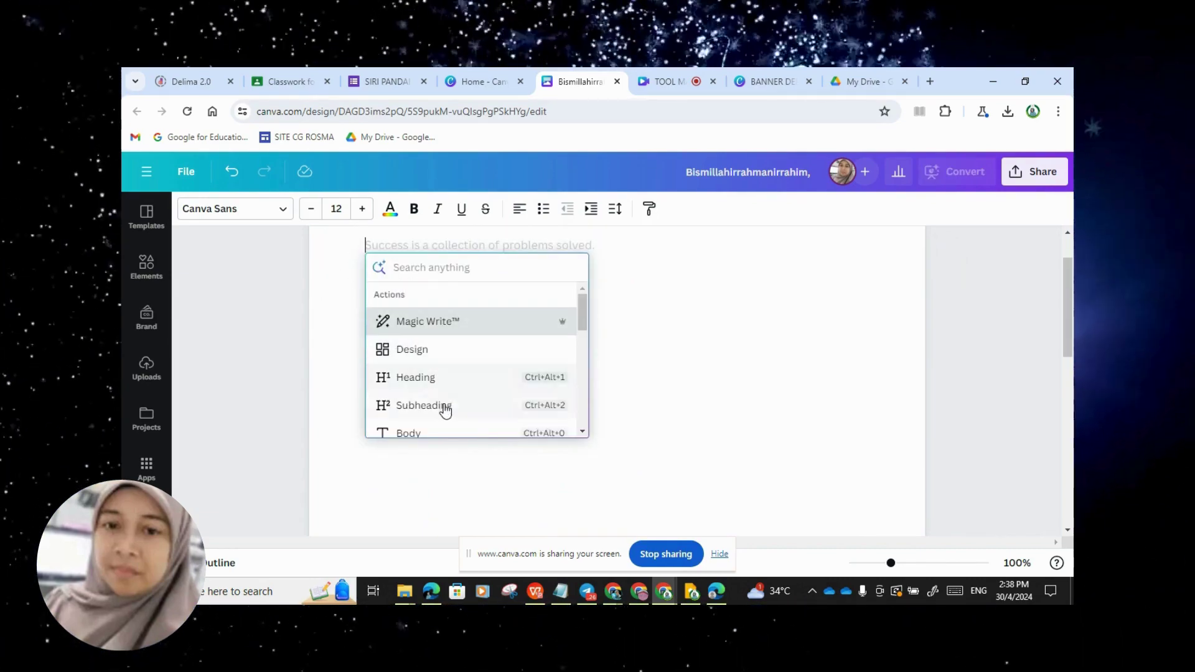
scroll(446, 408, "down", 1)
scroll(449, 412, "down", 3)
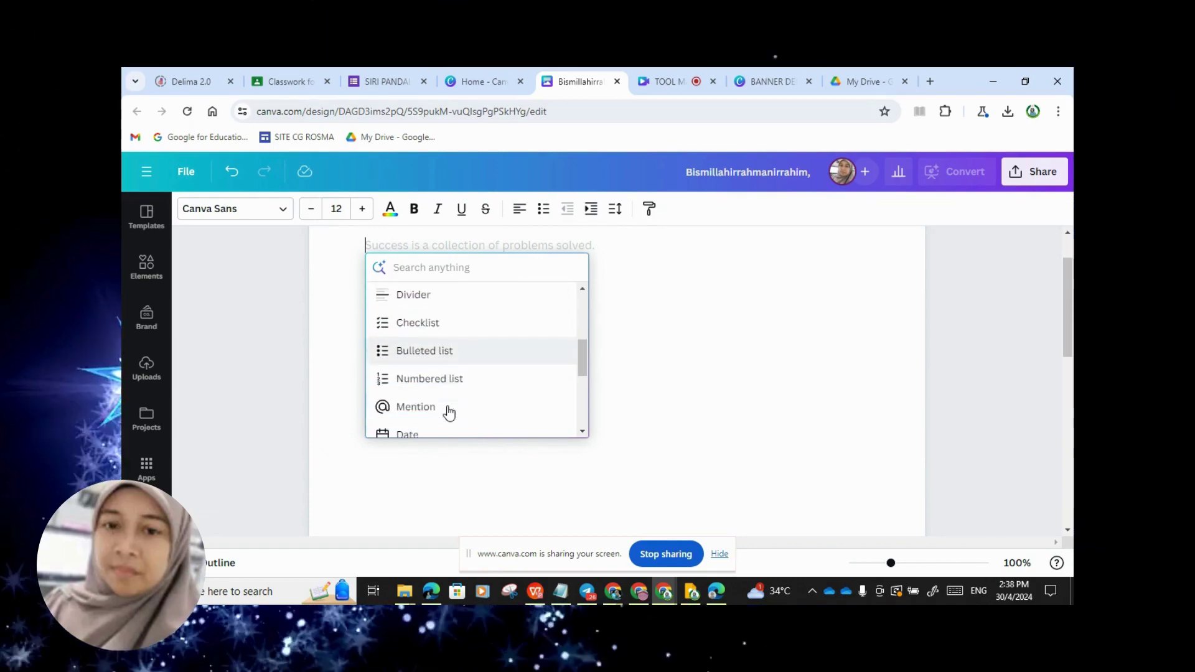
scroll(449, 401, "down", 2)
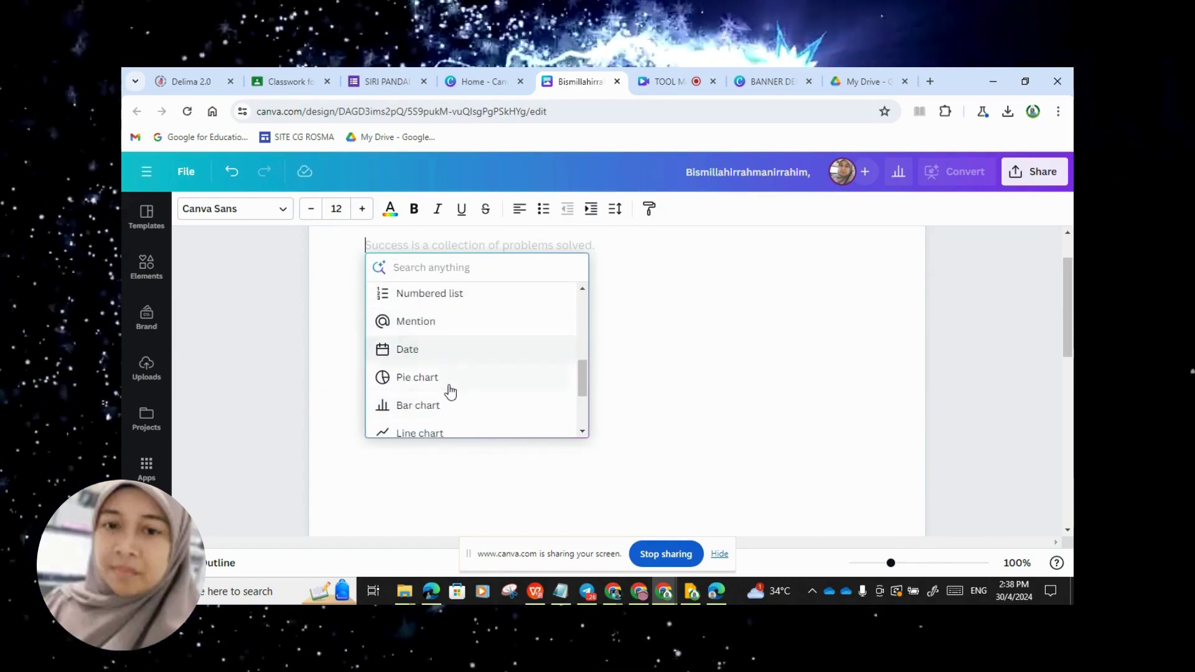
scroll(450, 388, "down", 2)
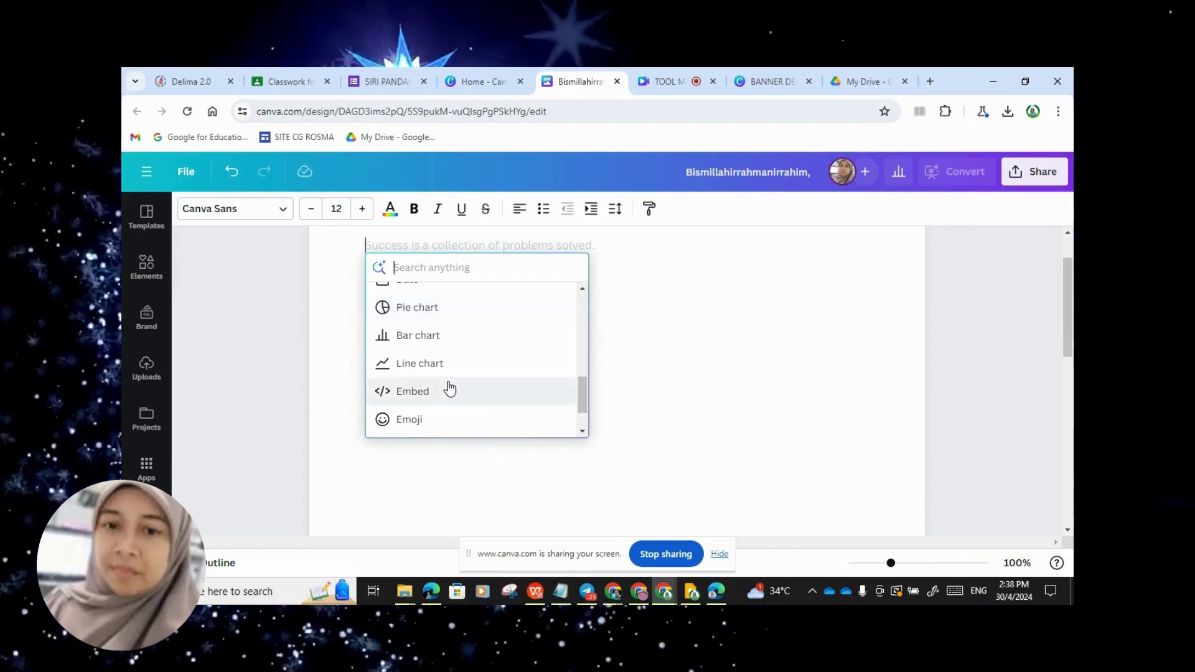
scroll(449, 387, "up", 4)
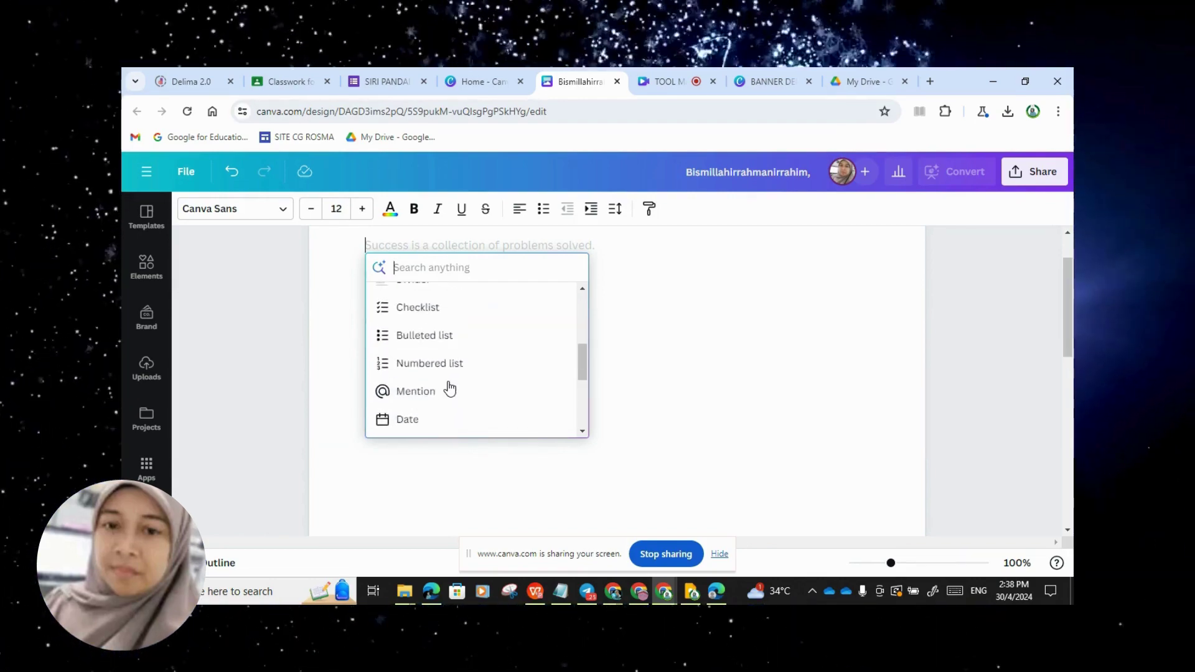
scroll(450, 387, "up", 3)
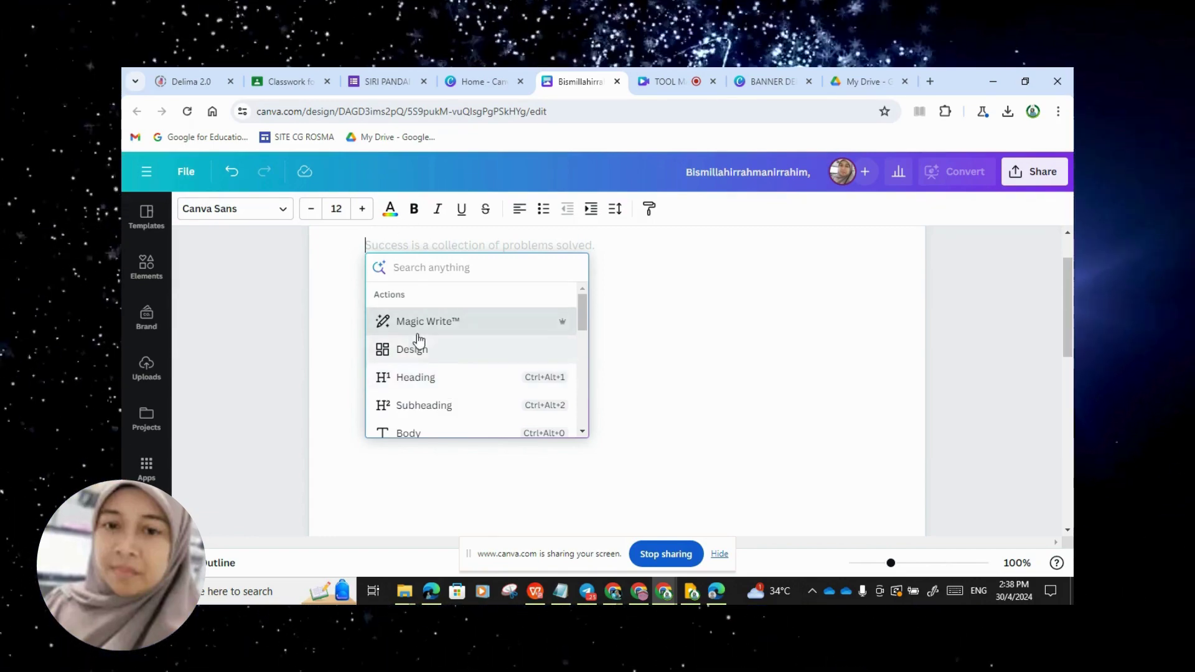
- Generate text with Magic Write from the prompt "Karangan 180 patah perkataan bertajuh gotong royong di sekolah"
left_click(459, 328)
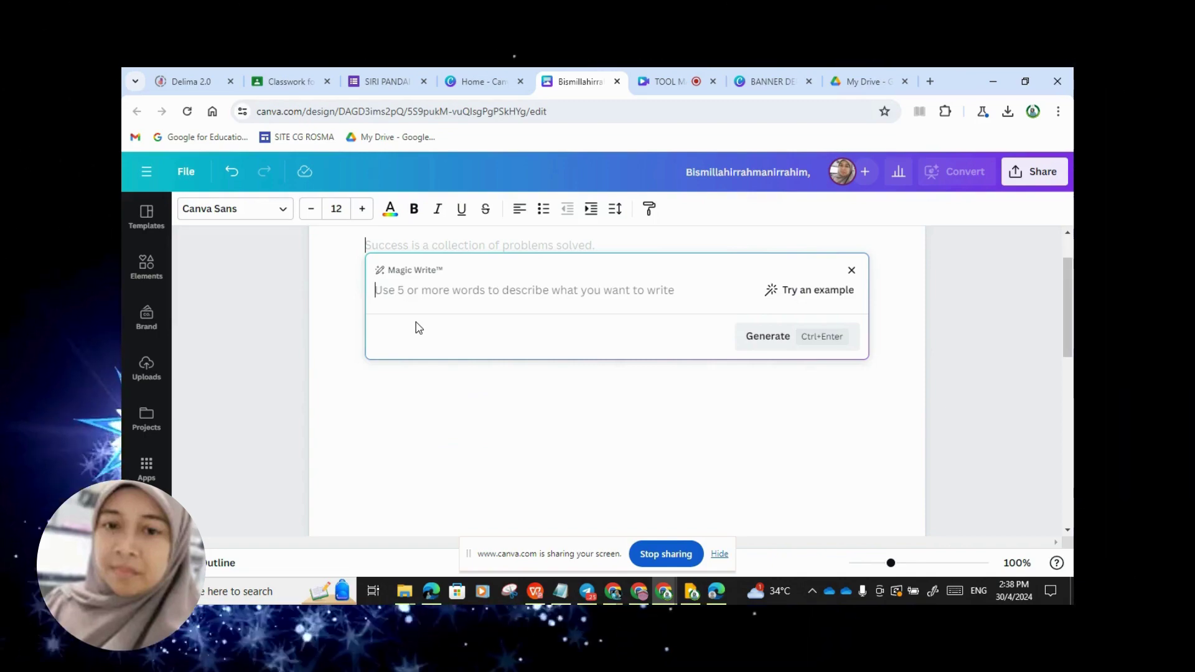
type("Karan")
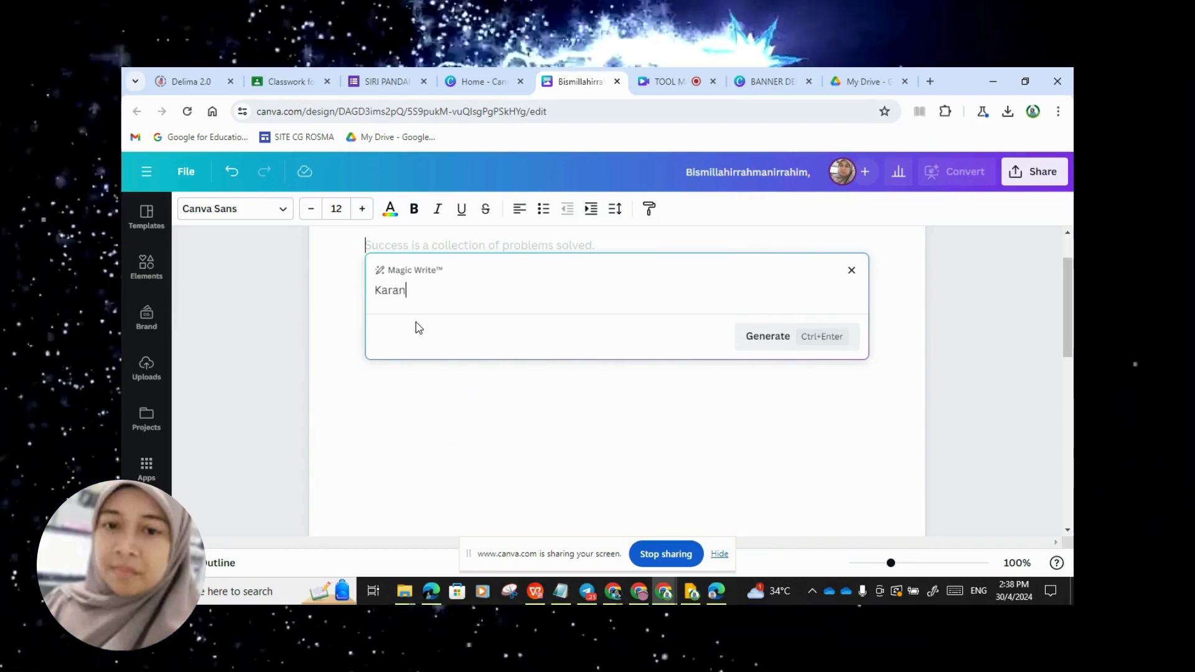
type("gan")
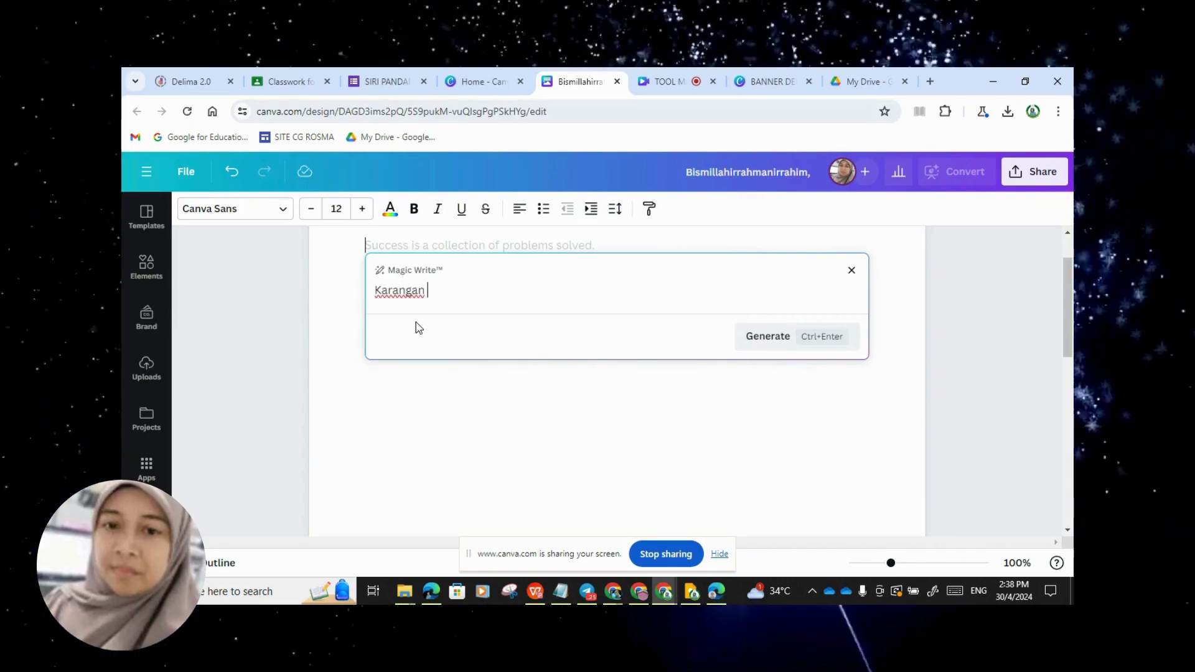
type(" 180 p")
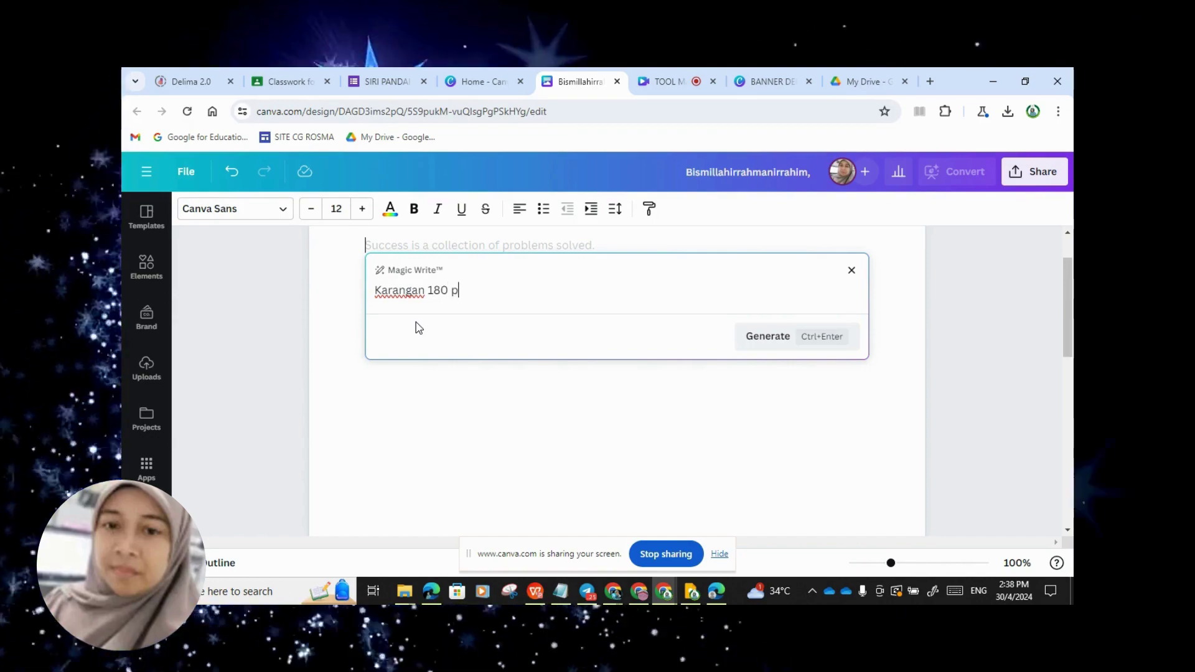
type("atah per")
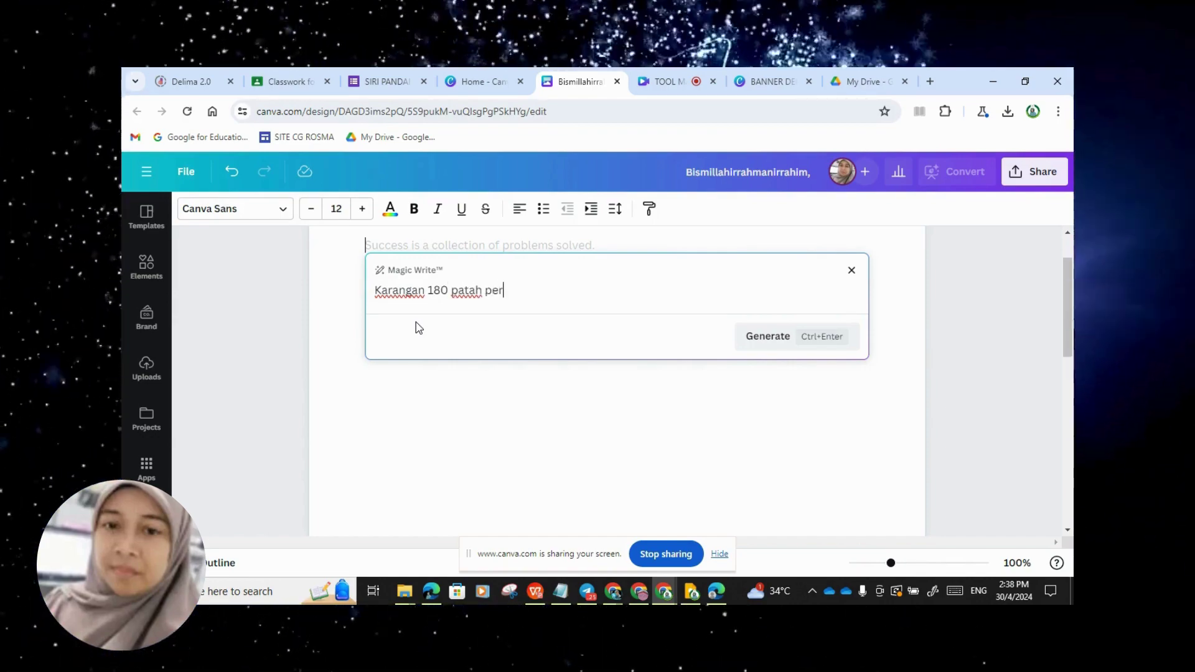
type("kataa")
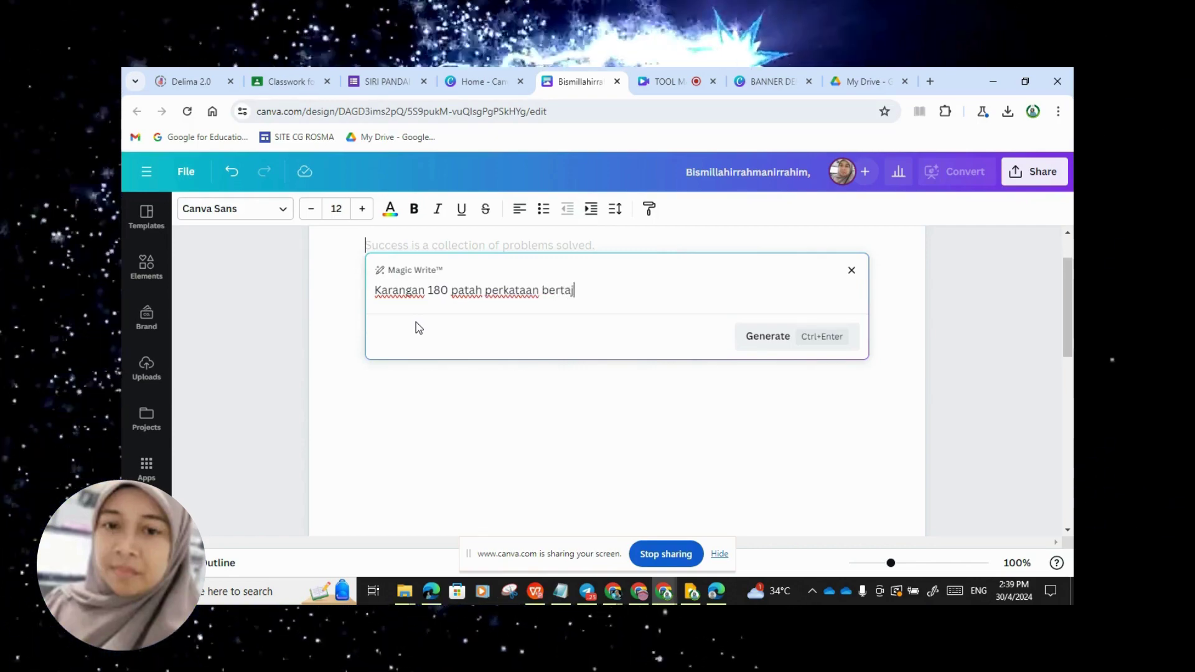
type("n bertajuh g")
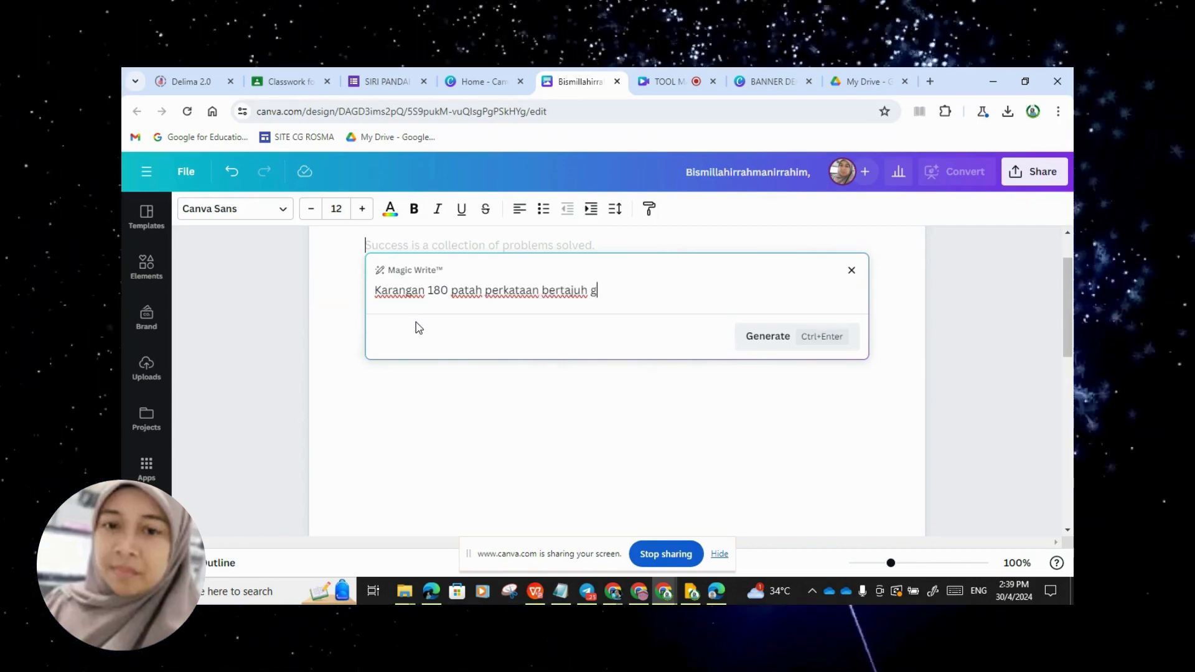
type("oton")
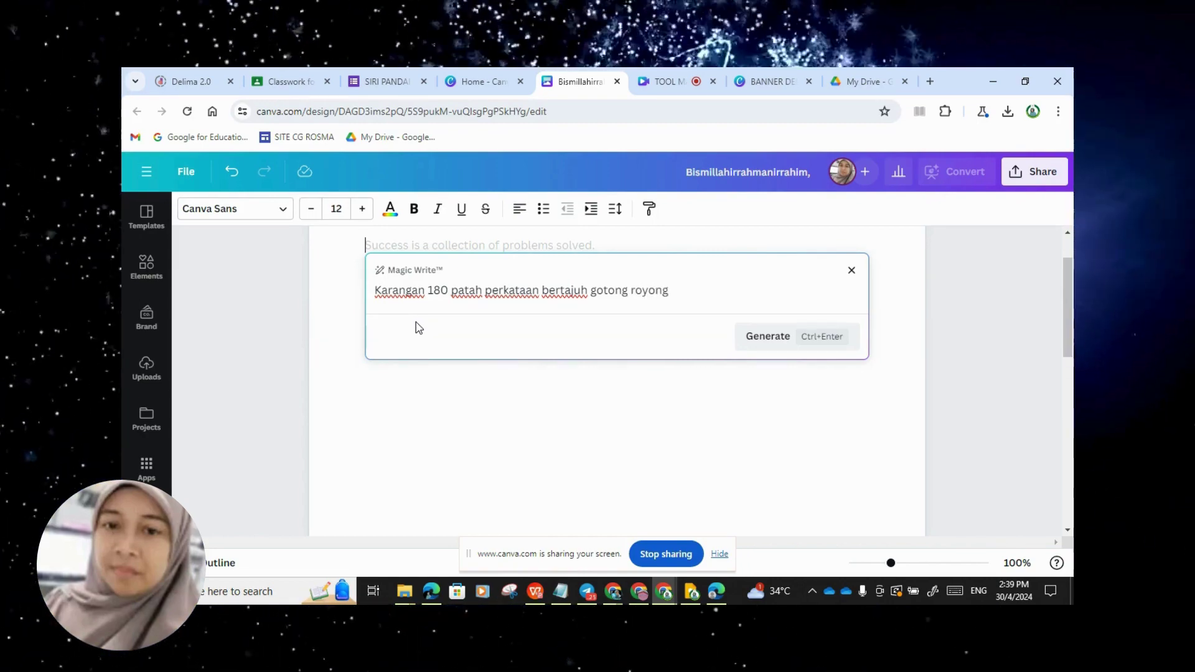
type("g royong di sekolah")
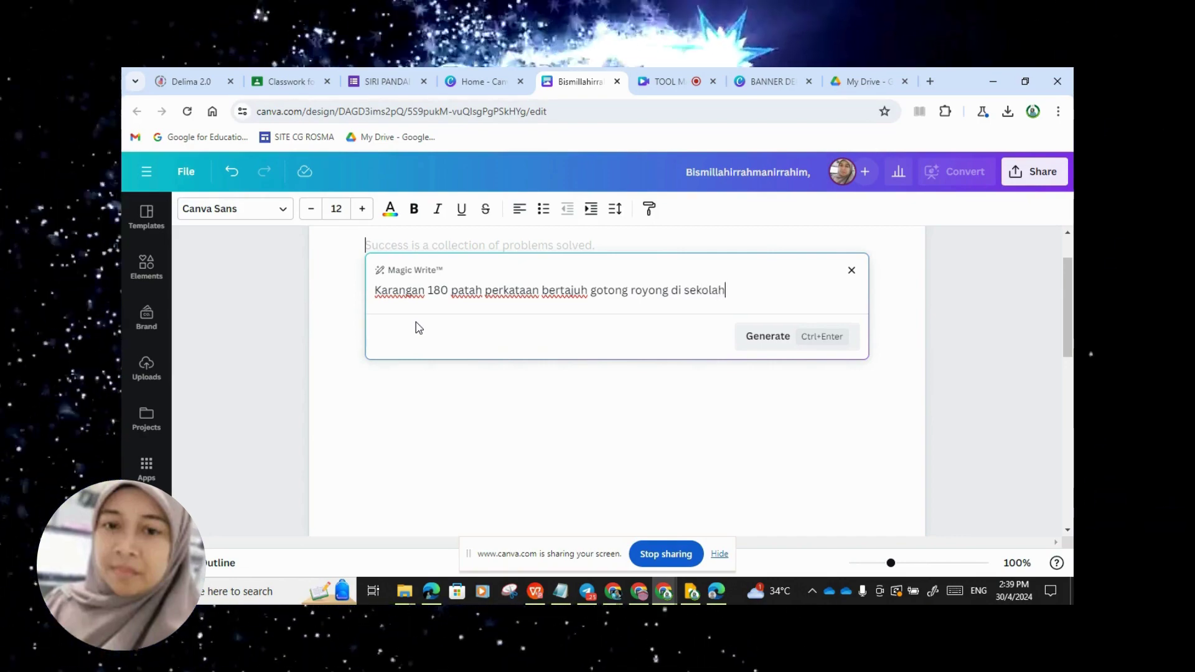
left_click(777, 342)
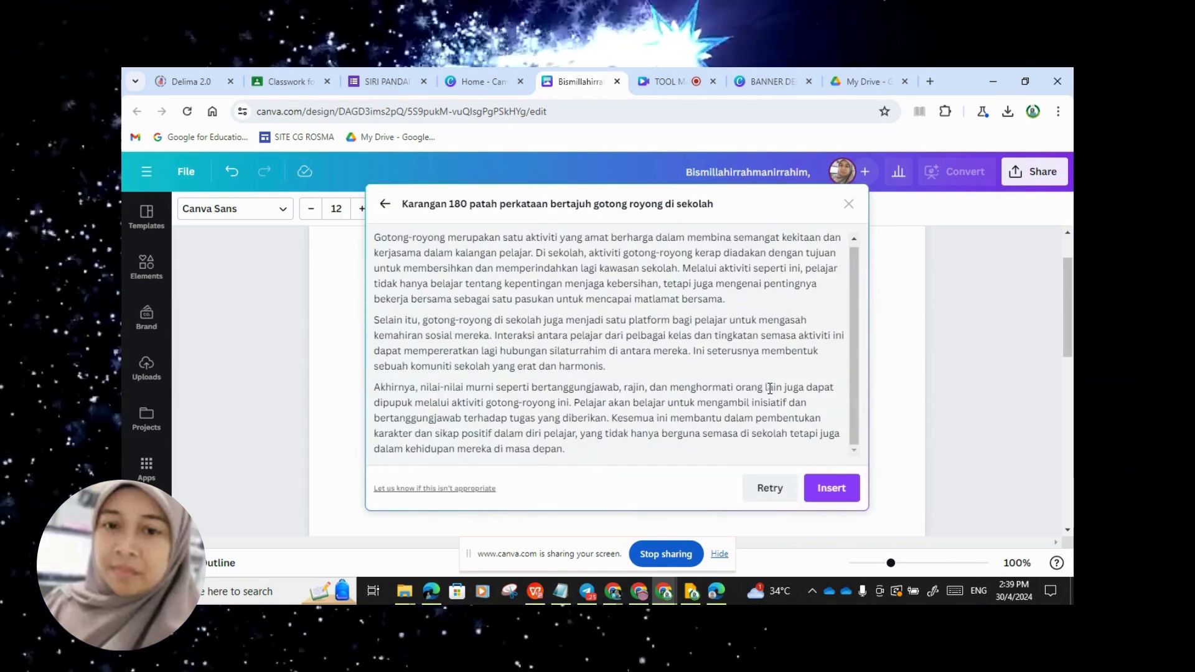
- Insert the generated gotong-royong essay into the document and review its paragraphs from the beginning
left_click(831, 489)
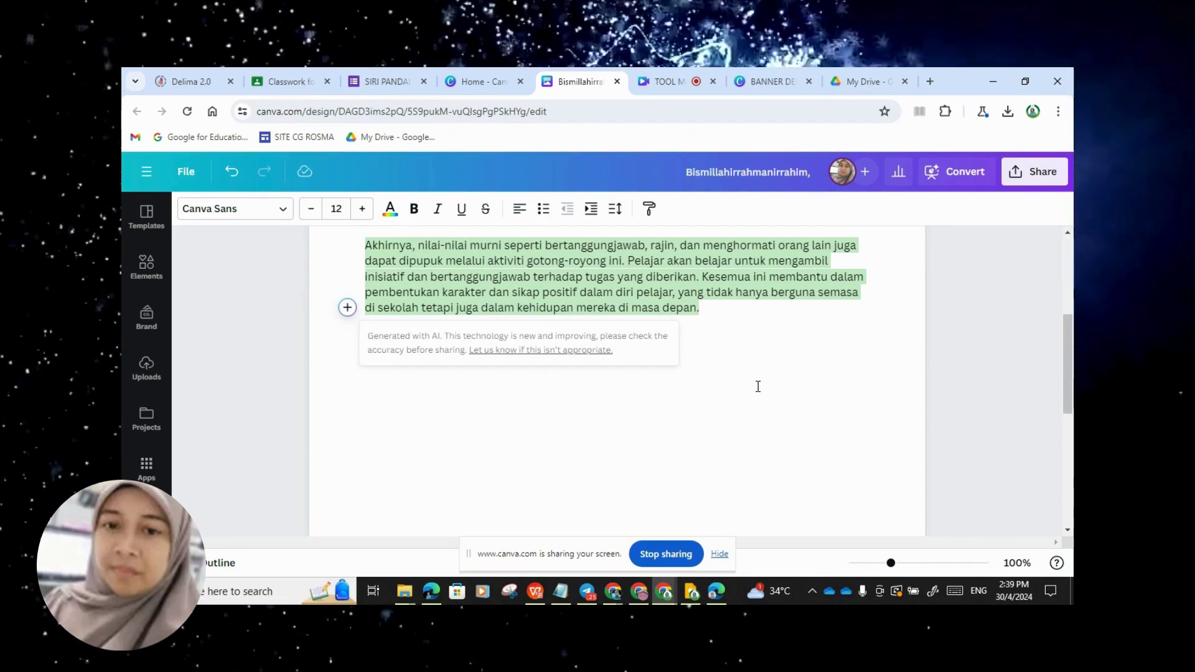
left_click(756, 277)
scroll(740, 366, "up", 3)
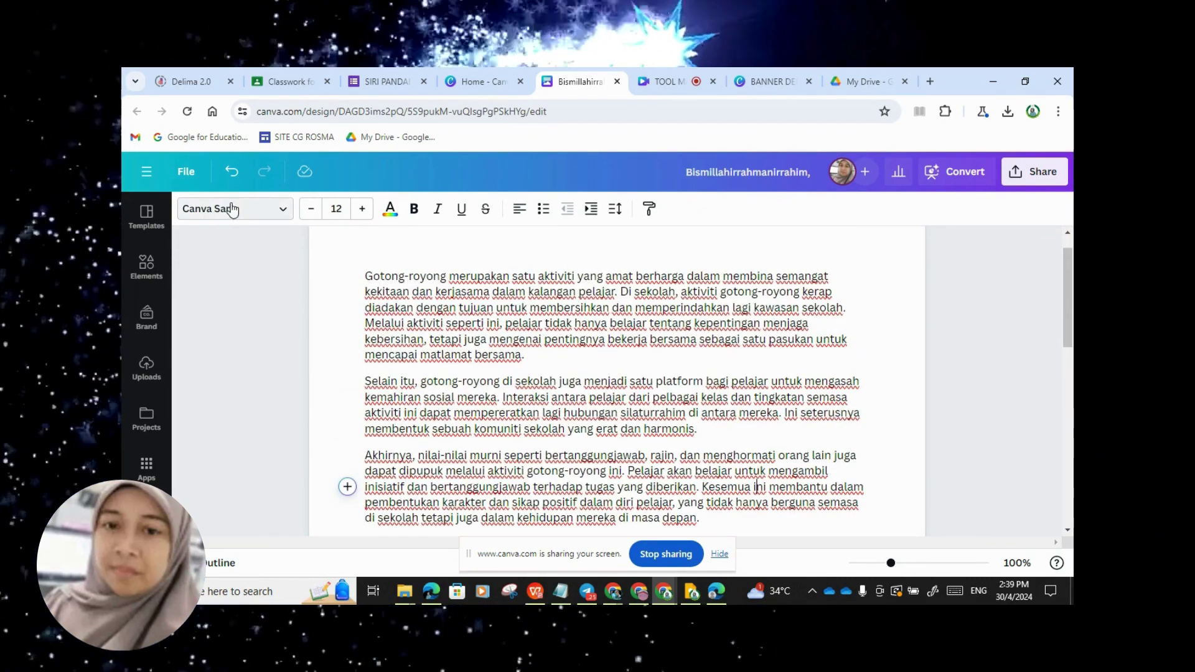
- View the account type and Docs options on the Canva home page, and switch to the video design being recorded
left_click(446, 87)
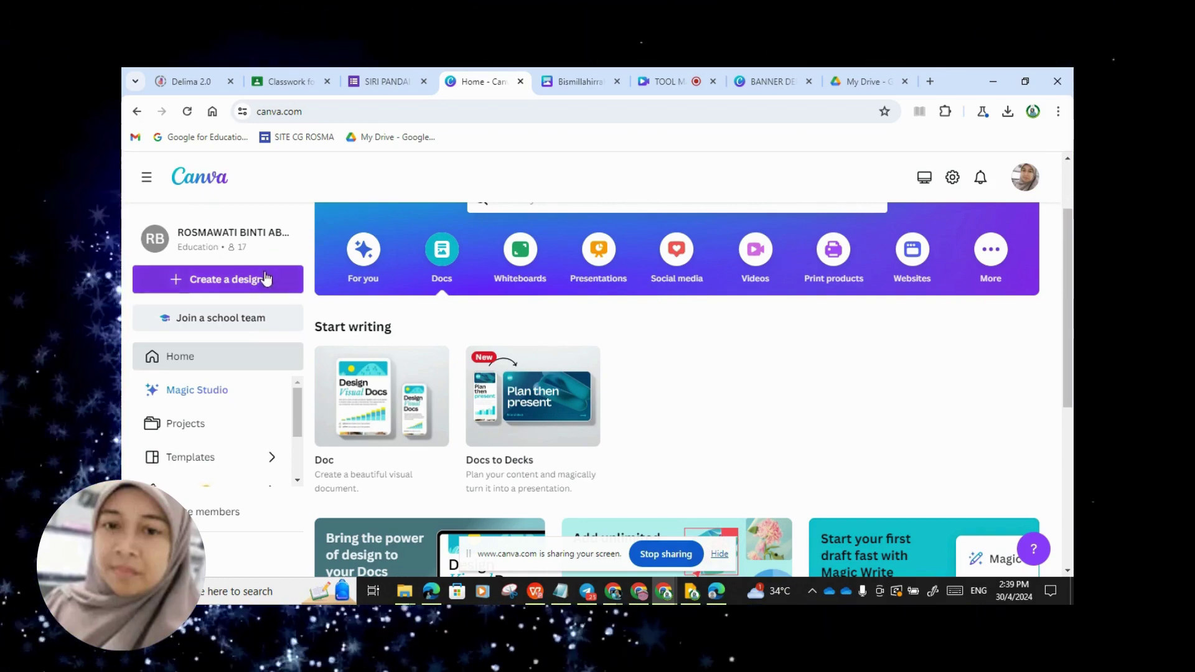
scroll(204, 277, "up", 1)
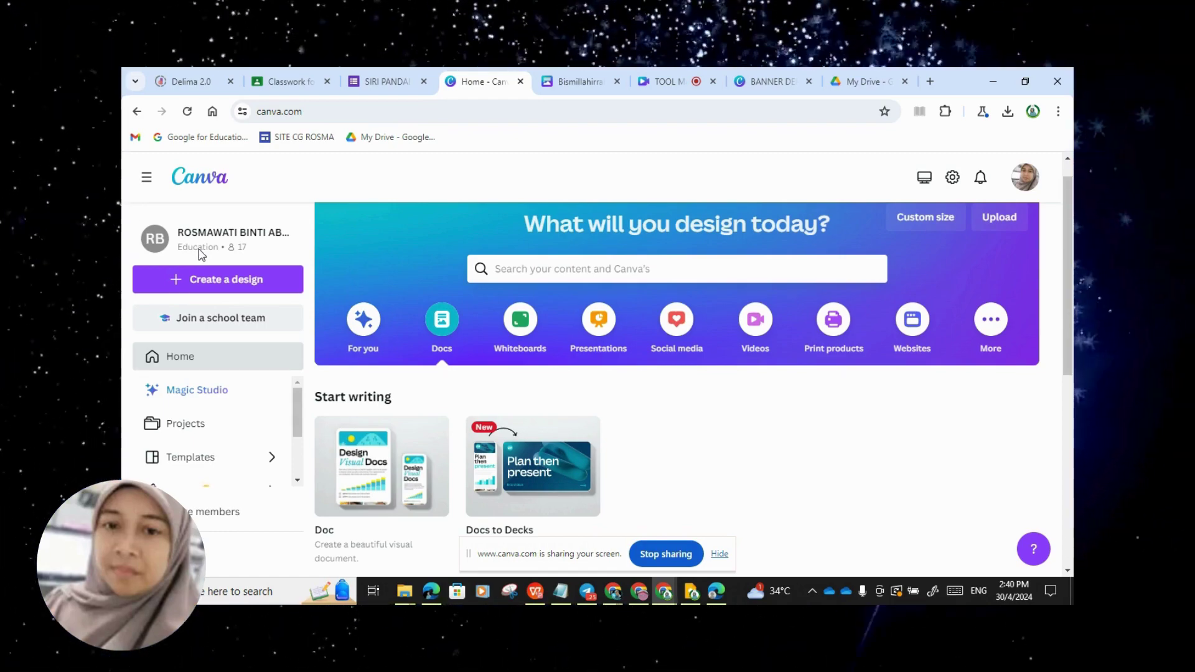
left_click(659, 83)
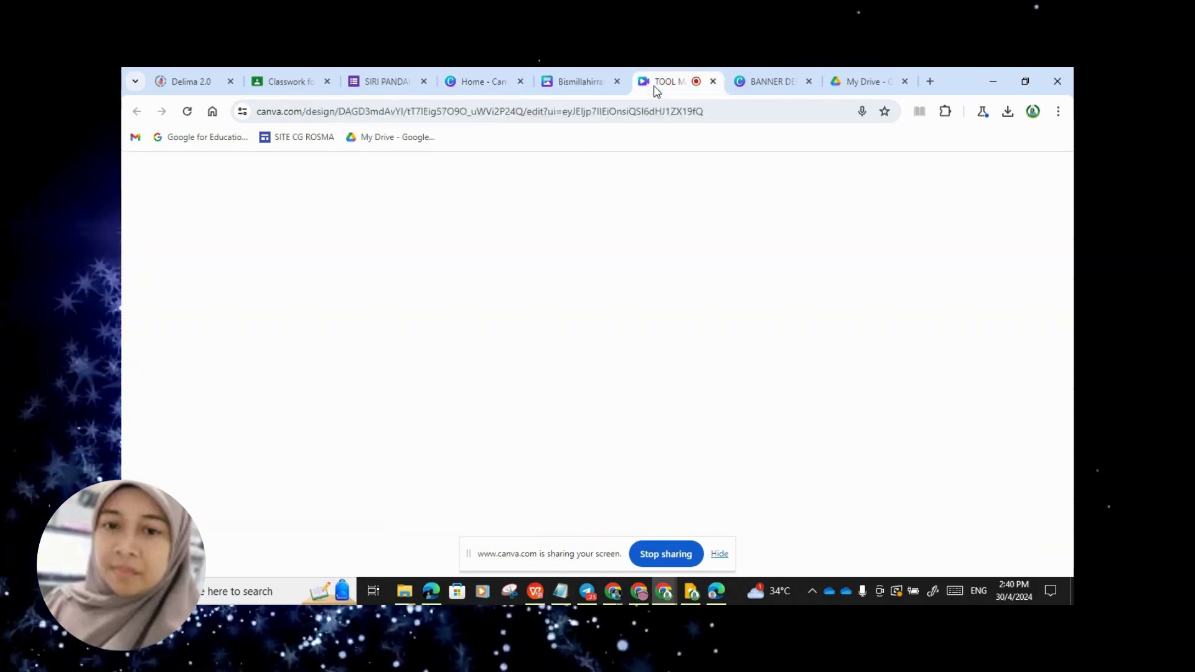